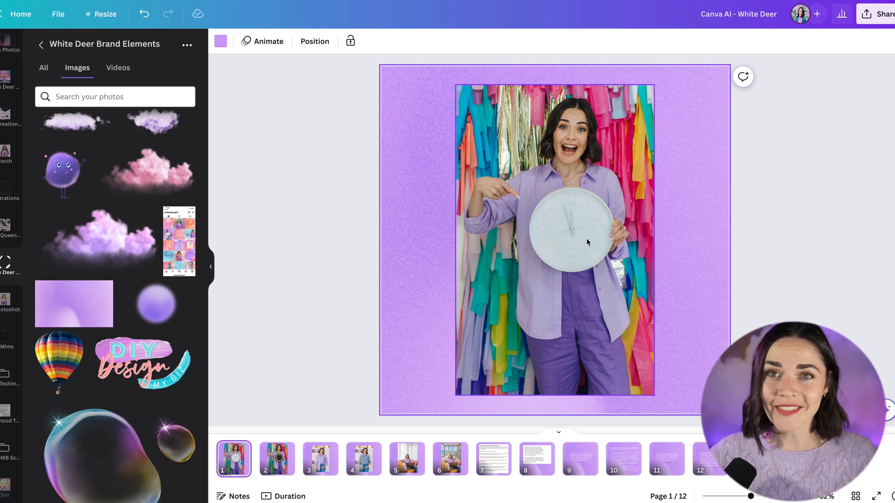
- Open Magic Edit on the page 1 photo and brush over the white clock she is holding
{"action": "left_click", "coordinate": [583, 219]}
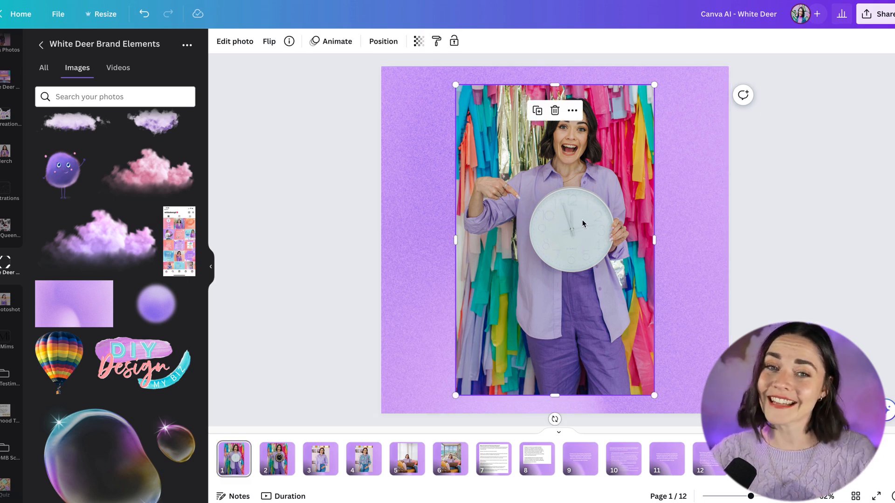
{"action": "left_click", "coordinate": [234, 41]}
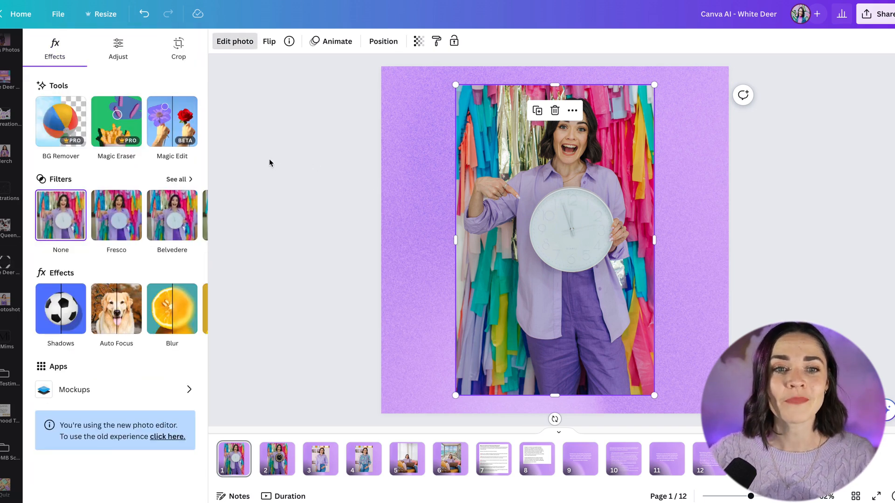
{"action": "left_click", "coordinate": [175, 131]}
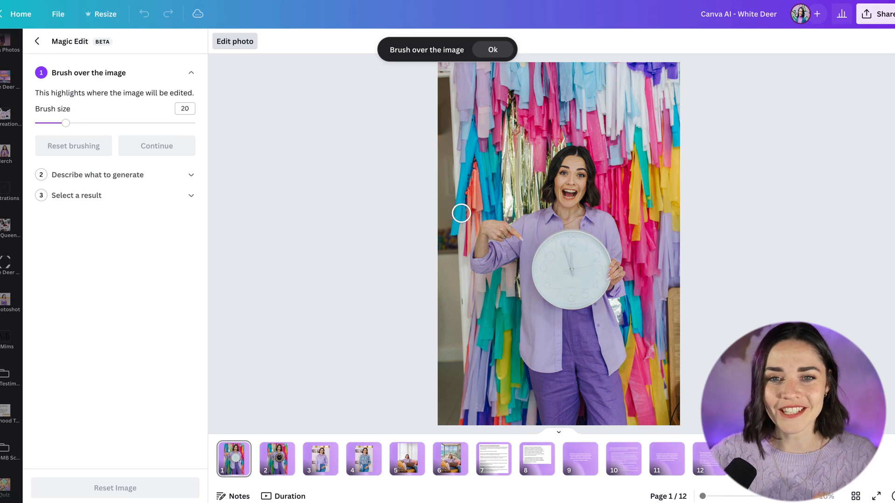
{"action": "left_click_drag", "start_coordinate": [550, 246], "coordinate": [543, 255]}
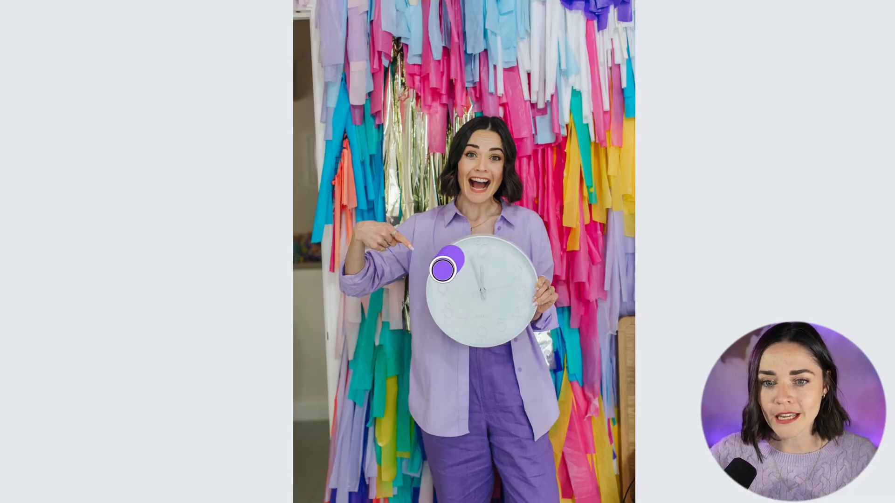
{"action": "mouse_move", "coordinate": [443, 270]}
{"action": "left_mouse_down"}
{"action": "mouse_move", "coordinate": [444, 320]}
{"action": "mouse_move", "coordinate": [460, 332]}
{"action": "mouse_move", "coordinate": [506, 332]}
{"action": "mouse_move", "coordinate": [491, 338]}
{"action": "mouse_move", "coordinate": [478, 338]}
{"action": "mouse_move", "coordinate": [524, 312]}
{"action": "mouse_move", "coordinate": [525, 276]}
{"action": "mouse_move", "coordinate": [508, 251]}
{"action": "mouse_move", "coordinate": [460, 248]}
{"action": "mouse_move", "coordinate": [451, 291]}
{"action": "mouse_move", "coordinate": [462, 310]}
{"action": "mouse_move", "coordinate": [484, 317]}
{"action": "mouse_move", "coordinate": [505, 296]}
{"action": "mouse_move", "coordinate": [501, 268]}
{"action": "mouse_move", "coordinate": [465, 266]}
{"action": "mouse_move", "coordinate": [485, 293]}
{"action": "left_mouse_up"}
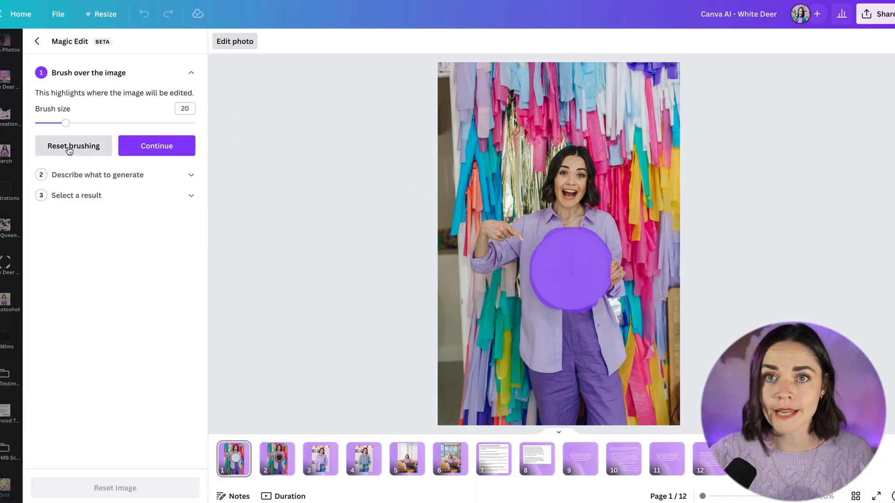
{"action": "left_click", "coordinate": [162, 154]}
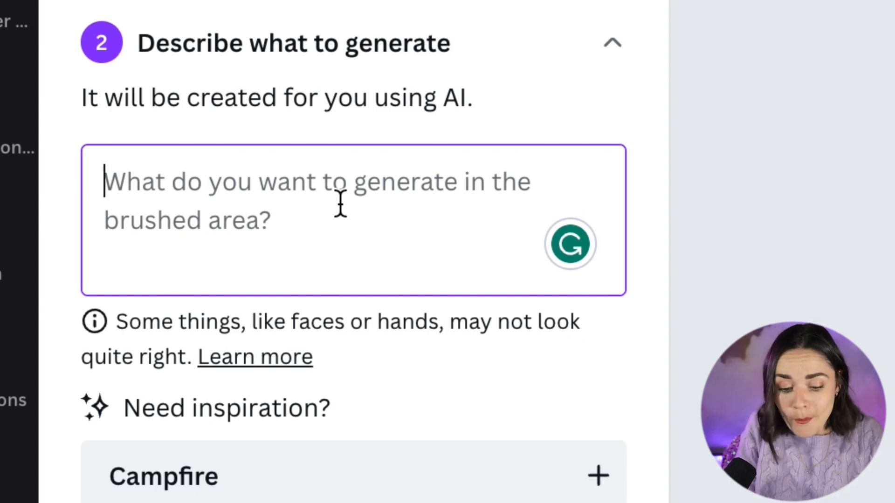
- Describe the brushed area as "purple clock" and generate results
{"action": "type", "text": "purple clock"}
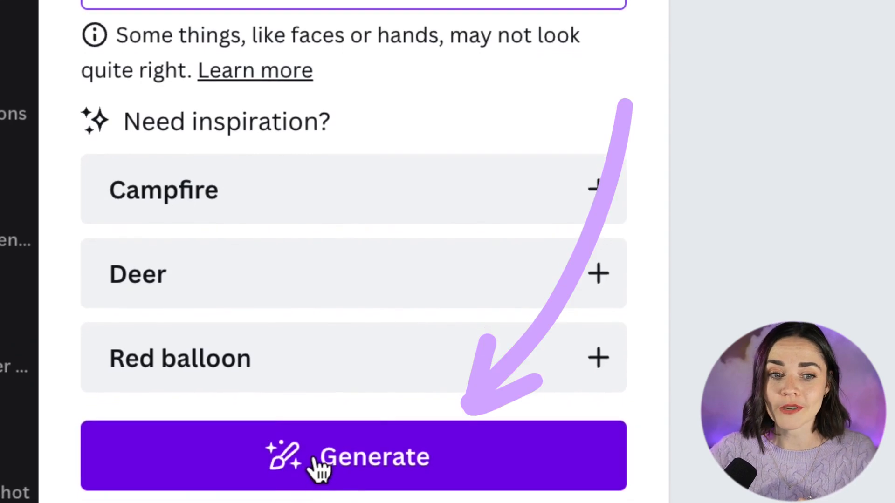
{"action": "left_click", "coordinate": [316, 464]}
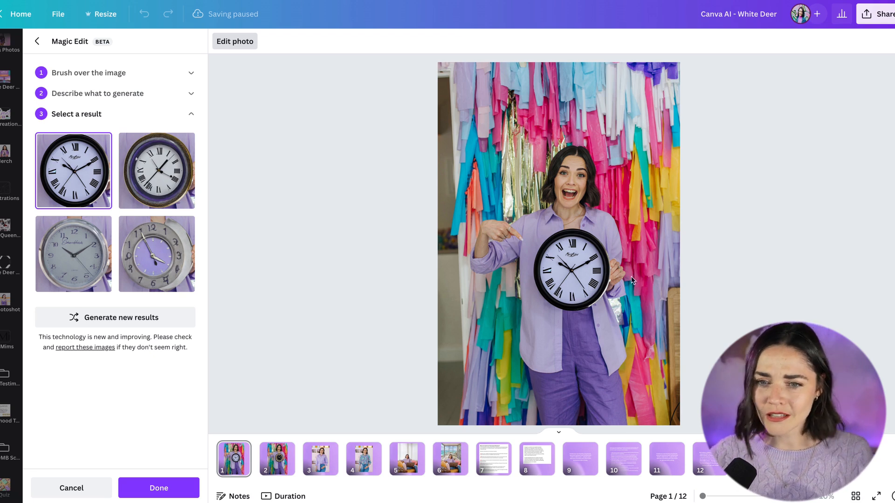
- Compare the generated clock options and apply the first black Roman-numeral clock
{"action": "left_click", "coordinate": [169, 182]}
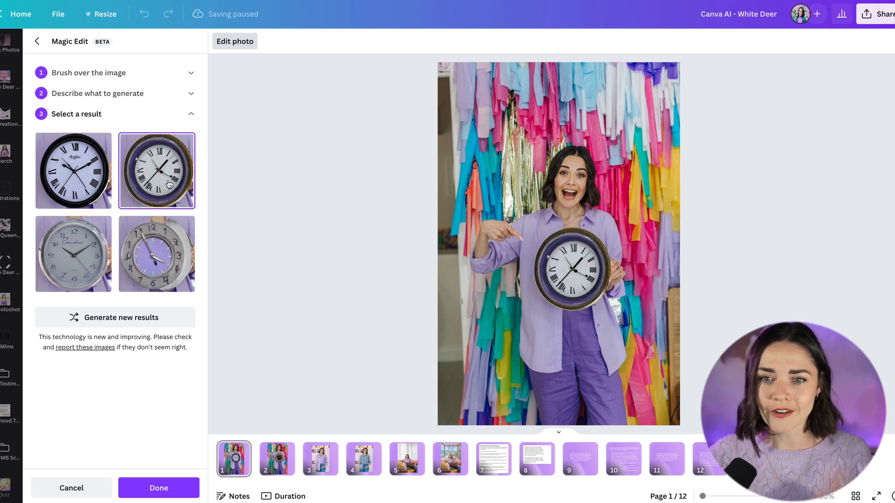
{"action": "left_click", "coordinate": [83, 239]}
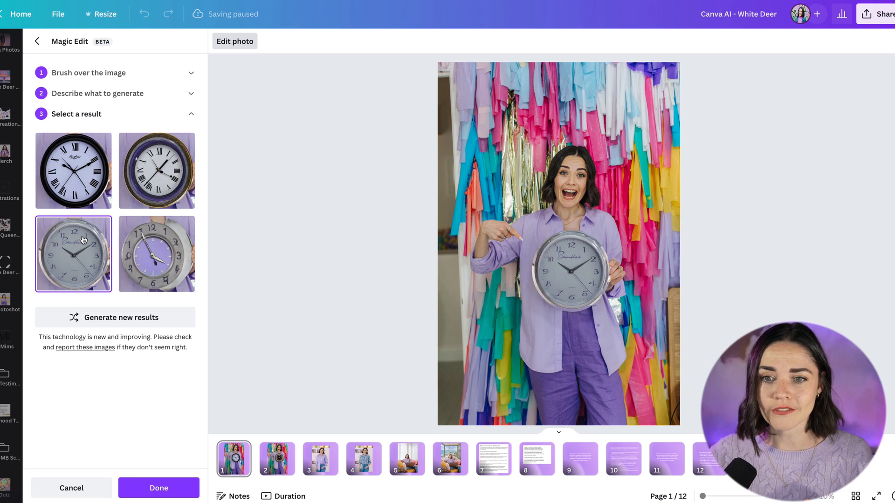
{"action": "left_click", "coordinate": [48, 171]}
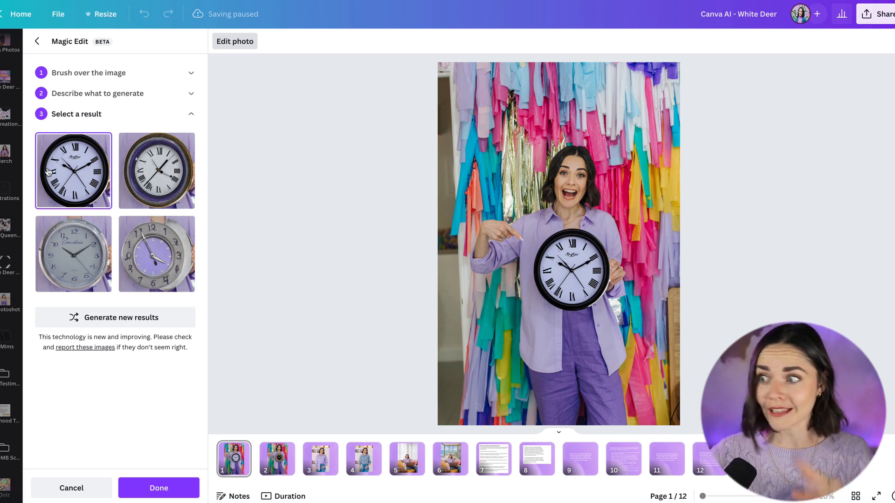
{"action": "left_click", "coordinate": [170, 490]}
- Flip through pages 2 to 6 to compare the original and edited example photos
{"action": "left_click", "coordinate": [282, 467]}
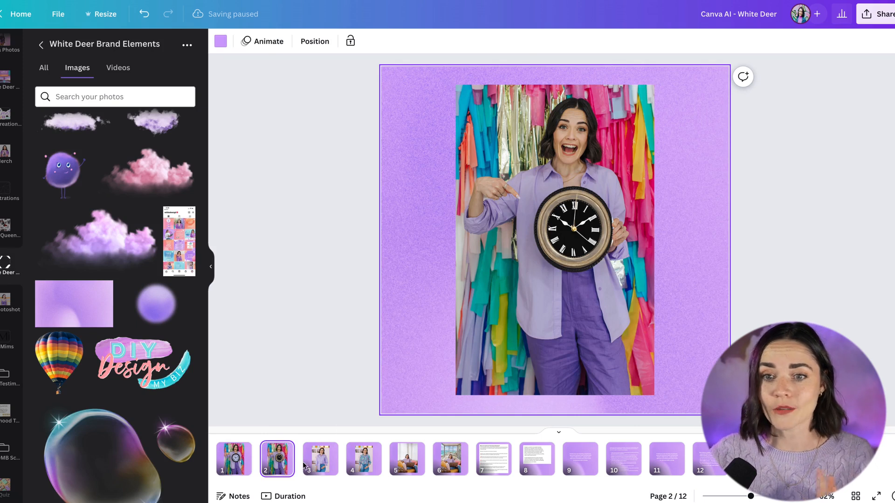
{"action": "left_click", "coordinate": [320, 466]}
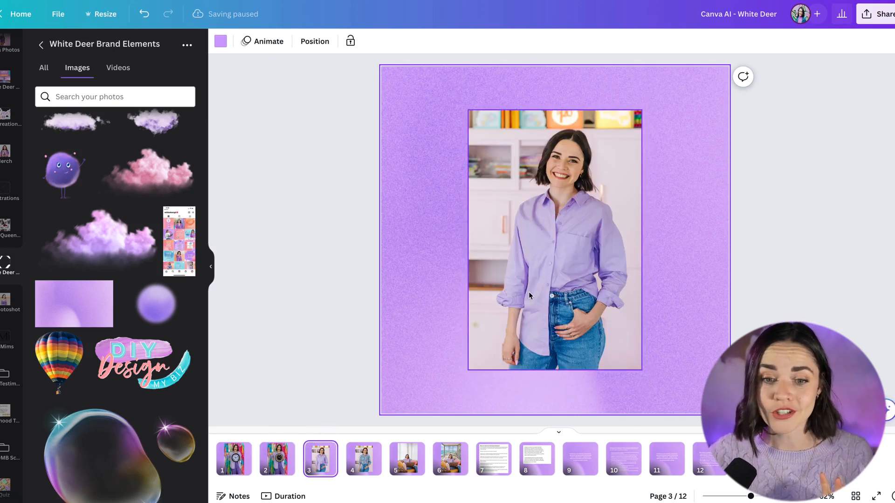
{"action": "left_click", "coordinate": [367, 467]}
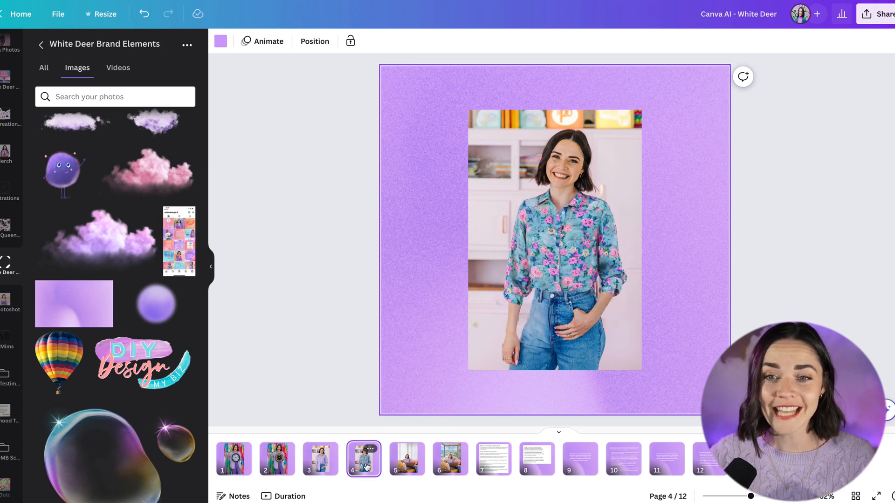
{"action": "left_click", "coordinate": [326, 461]}
{"action": "left_click", "coordinate": [364, 460]}
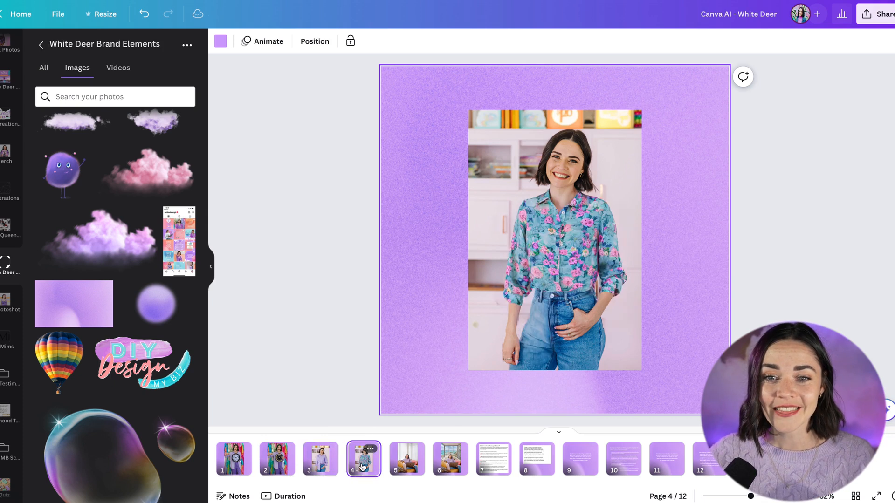
{"action": "left_click", "coordinate": [333, 467]}
{"action": "left_click", "coordinate": [364, 466]}
{"action": "left_click", "coordinate": [327, 466]}
{"action": "left_click", "coordinate": [355, 468]}
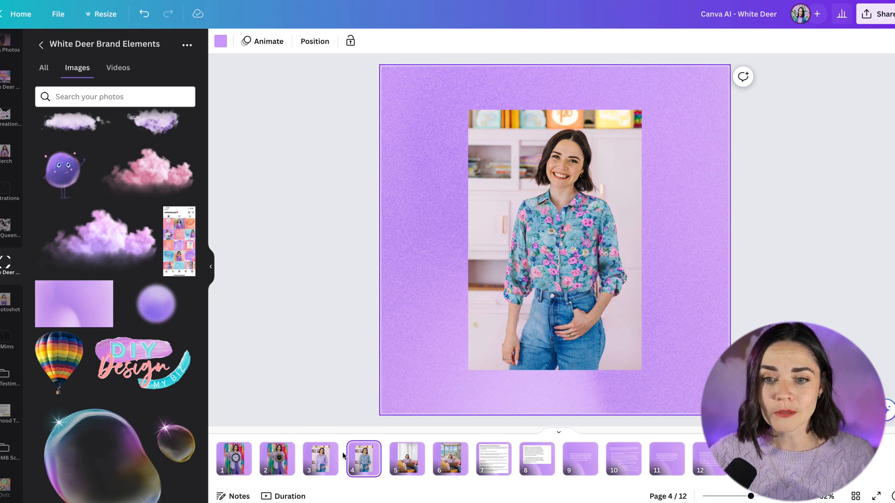
{"action": "left_click", "coordinate": [319, 465]}
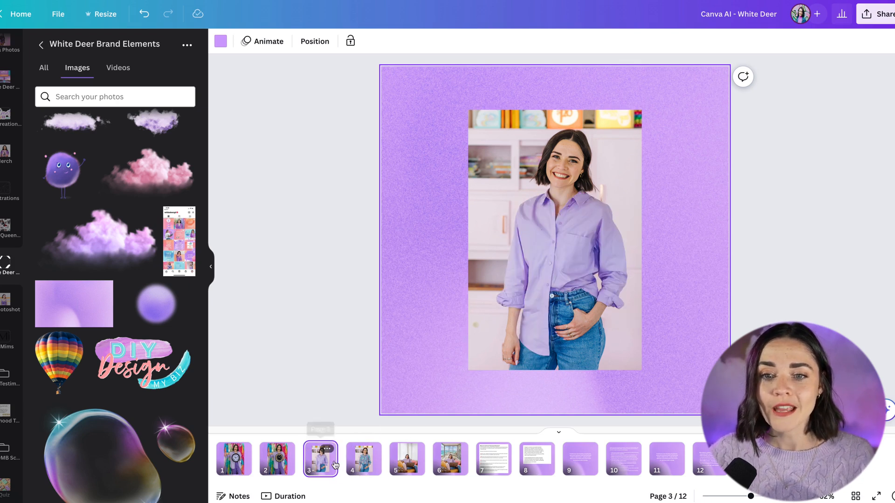
{"action": "left_click", "coordinate": [361, 465]}
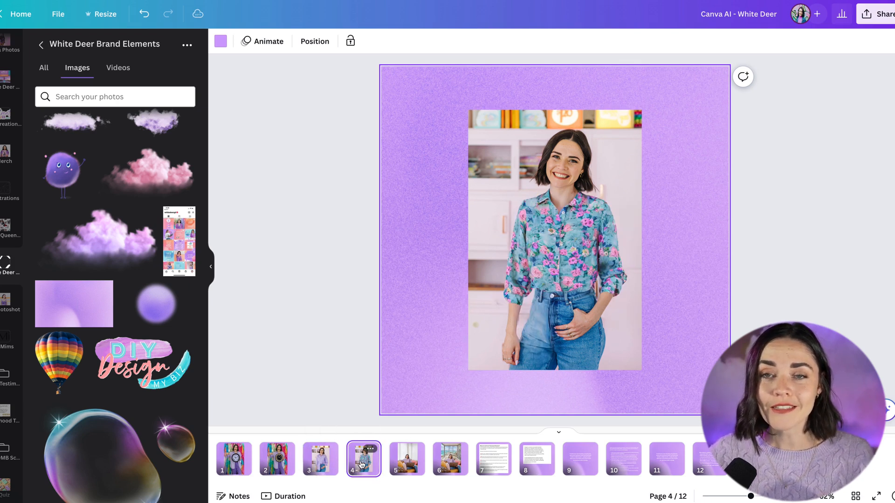
{"action": "left_click", "coordinate": [319, 463]}
{"action": "left_click", "coordinate": [361, 465]}
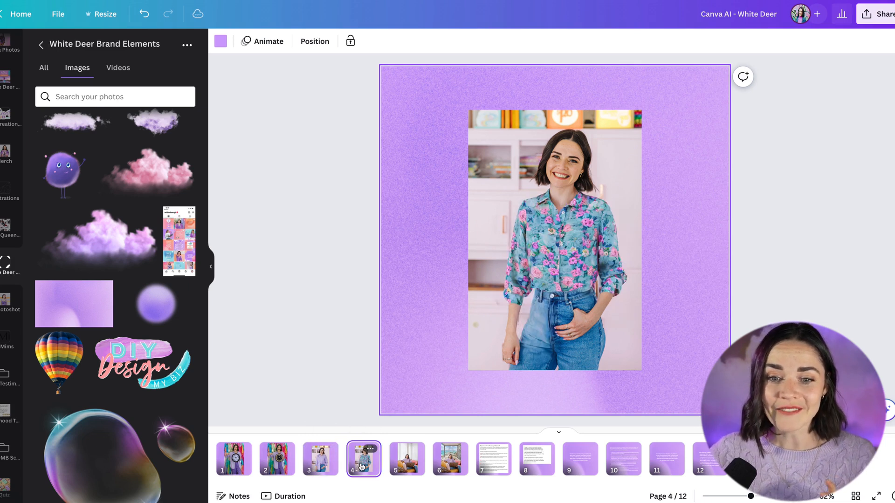
{"action": "left_click", "coordinate": [407, 460]}
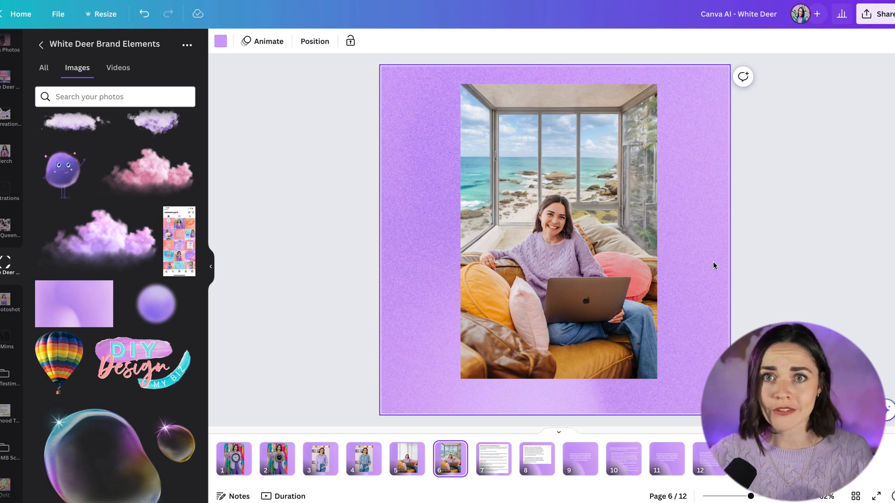
{"action": "left_click", "coordinate": [505, 281]}
{"action": "left_click", "coordinate": [407, 459]}
- Open Magic Edit on the page 5 photo, set the brush size to 59, and brush over the curtain background
{"action": "left_click", "coordinate": [490, 211]}
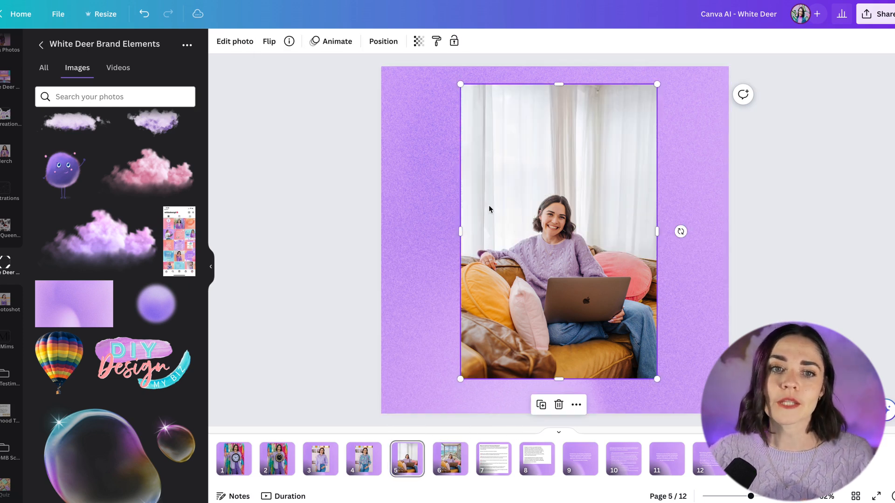
{"action": "left_click", "coordinate": [235, 42]}
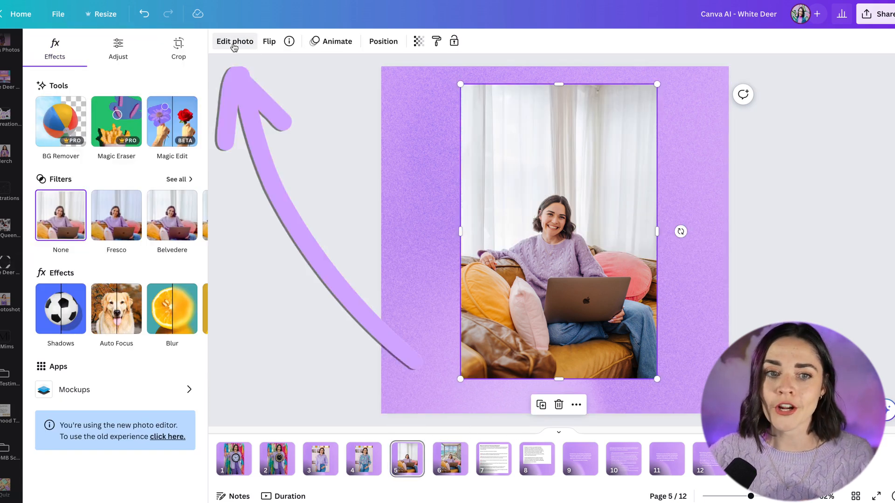
{"action": "left_click", "coordinate": [172, 127]}
{"action": "left_click_drag", "start_coordinate": [66, 122], "coordinate": [128, 123]}
{"action": "mouse_move", "coordinate": [470, 119]}
{"action": "left_mouse_down"}
{"action": "mouse_move", "coordinate": [421, 110]}
{"action": "mouse_move", "coordinate": [446, 79]}
{"action": "mouse_move", "coordinate": [662, 83]}
{"action": "mouse_move", "coordinate": [508, 119]}
{"action": "mouse_move", "coordinate": [440, 158]}
{"action": "mouse_move", "coordinate": [455, 109]}
{"action": "mouse_move", "coordinate": [442, 224]}
{"action": "mouse_move", "coordinate": [444, 212]}
{"action": "mouse_move", "coordinate": [507, 211]}
{"action": "mouse_move", "coordinate": [540, 175]}
{"action": "mouse_move", "coordinate": [578, 176]}
{"action": "mouse_move", "coordinate": [608, 240]}
{"action": "mouse_move", "coordinate": [677, 259]}
{"action": "mouse_move", "coordinate": [677, 121]}
{"action": "mouse_move", "coordinate": [580, 126]}
{"action": "mouse_move", "coordinate": [494, 162]}
{"action": "mouse_move", "coordinate": [576, 153]}
{"action": "mouse_move", "coordinate": [626, 164]}
{"action": "mouse_move", "coordinate": [640, 203]}
{"action": "mouse_move", "coordinate": [634, 148]}
{"action": "mouse_move", "coordinate": [542, 133]}
{"action": "mouse_move", "coordinate": [512, 153]}
{"action": "mouse_move", "coordinate": [494, 190]}
{"action": "mouse_move", "coordinate": [513, 234]}
{"action": "mouse_move", "coordinate": [436, 244]}
{"action": "left_mouse_up"}
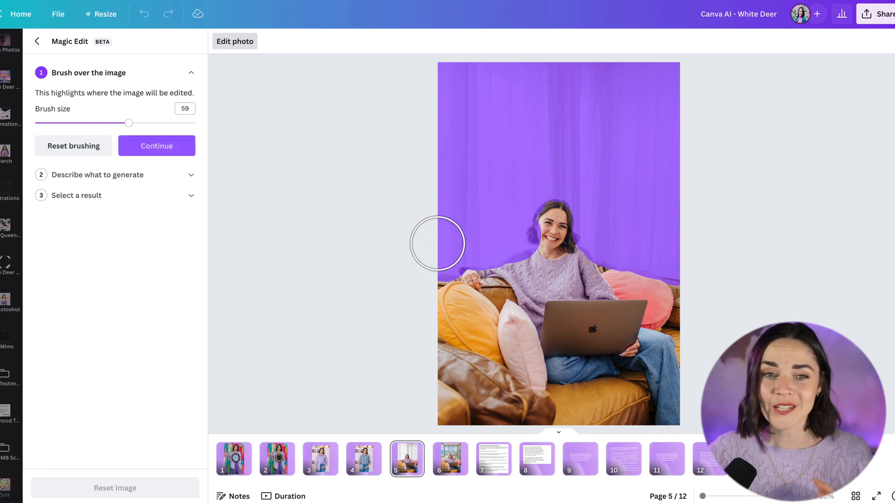
{"action": "left_click", "coordinate": [162, 149]}
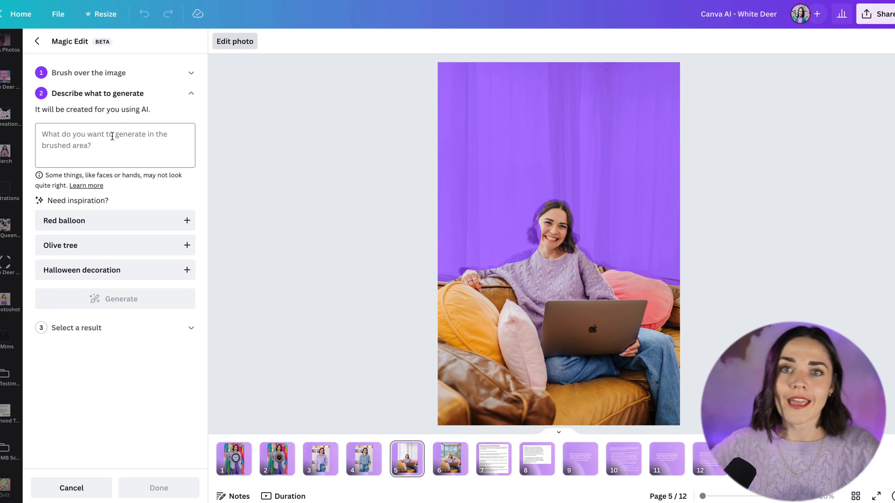
- Describe the brushed area as "window with mountain view" and generate results
{"action": "left_click", "coordinate": [110, 145]}
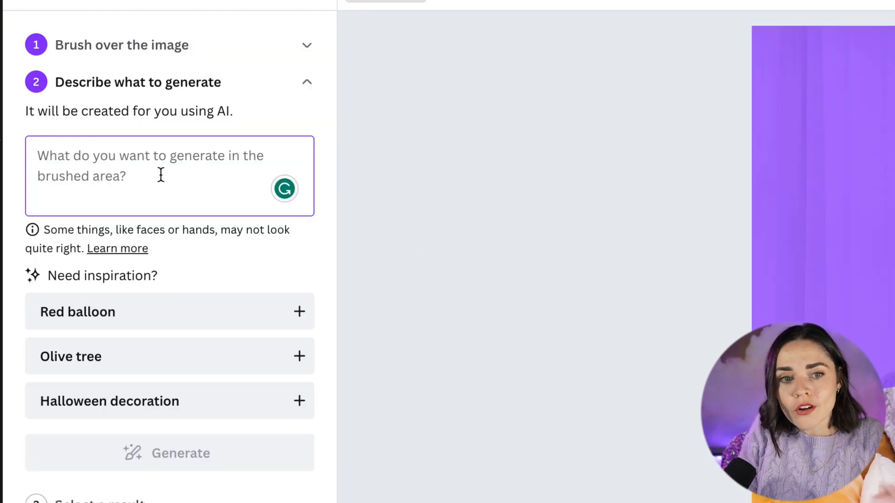
{"action": "type", "text": "window with"}
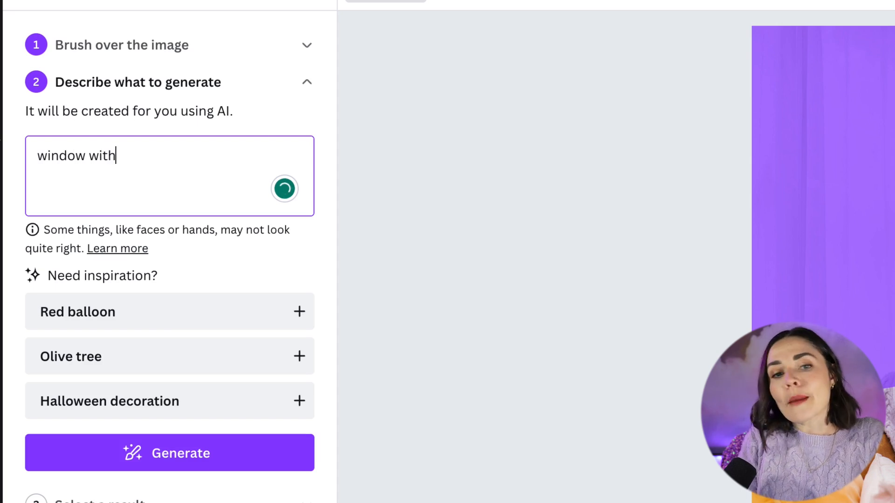
{"action": "type", "text": " mountain"}
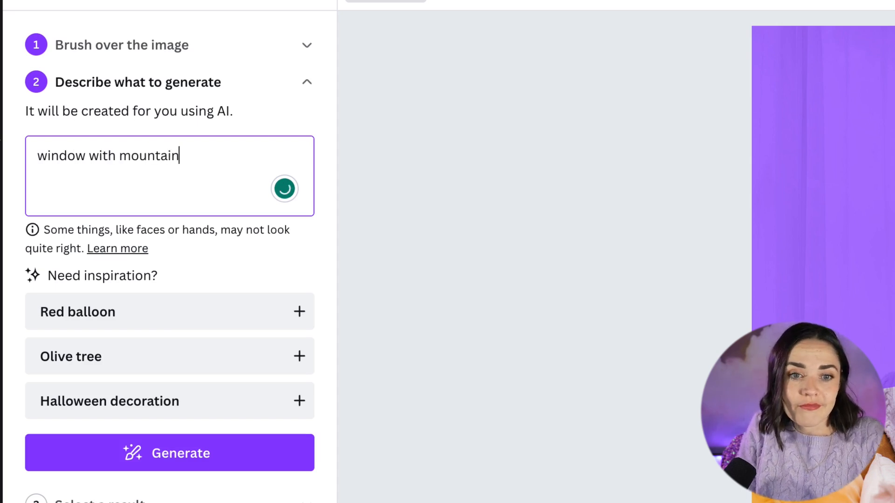
{"action": "type", "text": " view"}
{"action": "key", "text": "Return"}
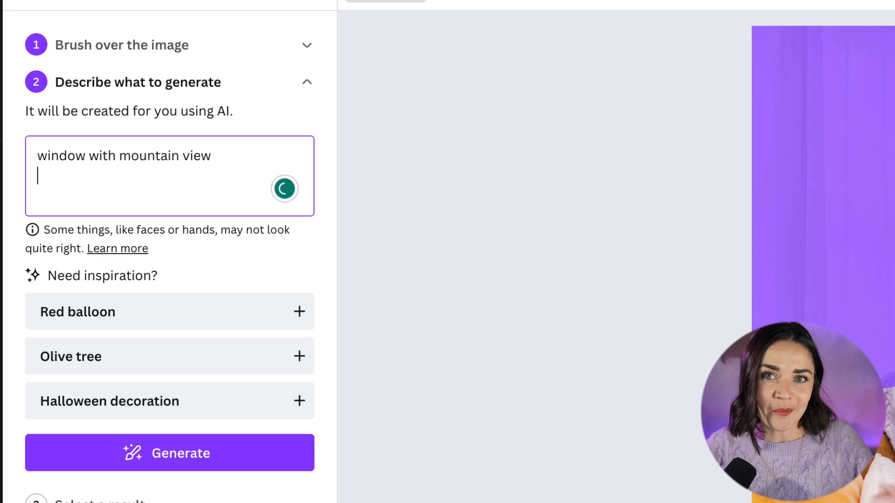
{"action": "left_click", "coordinate": [278, 462]}
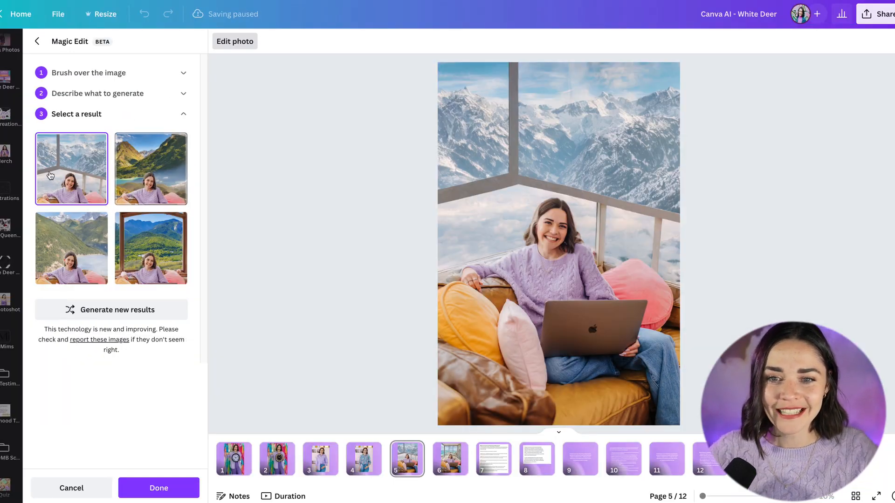
- Compare the generated window-view results up close and apply the wooden-framed mountain window result
{"action": "left_click", "coordinate": [129, 175]}
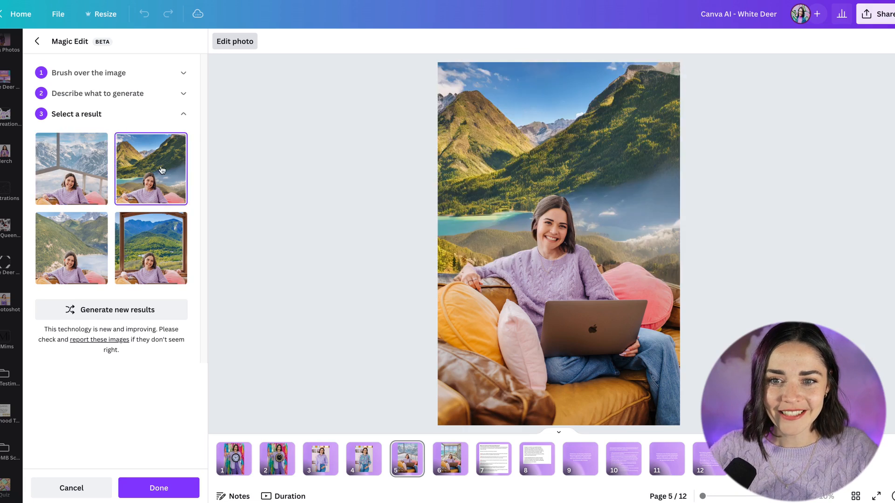
{"action": "left_click", "coordinate": [90, 254]}
{"action": "left_click", "coordinate": [143, 256]}
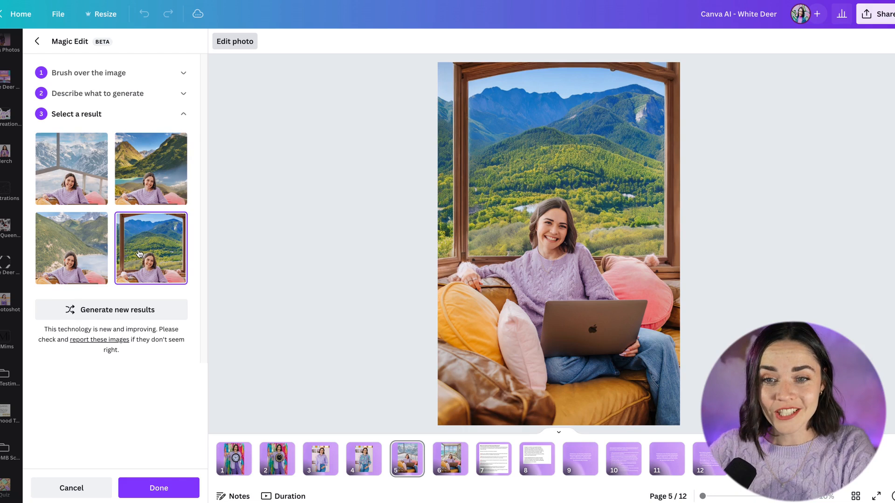
{"action": "scroll", "coordinate": [564, 227], "scroll_direction": "up", "scroll_amount": 5, "text": "ctrl"}
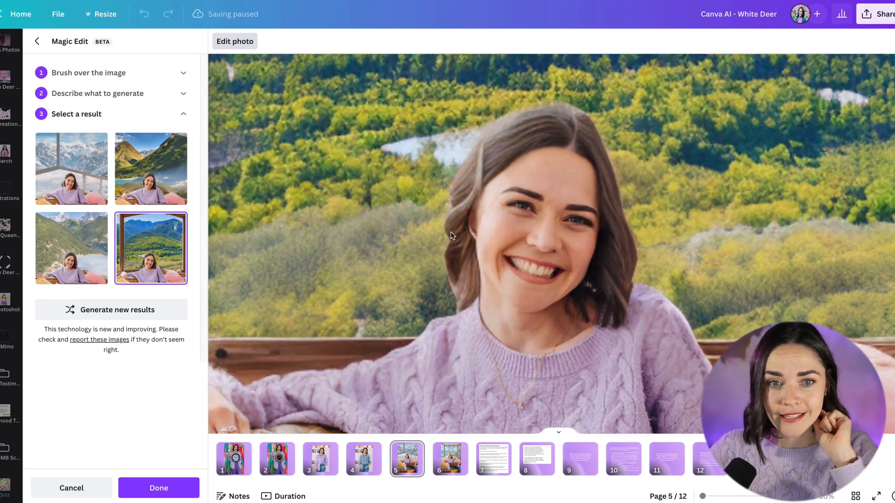
{"action": "left_click", "coordinate": [161, 173]}
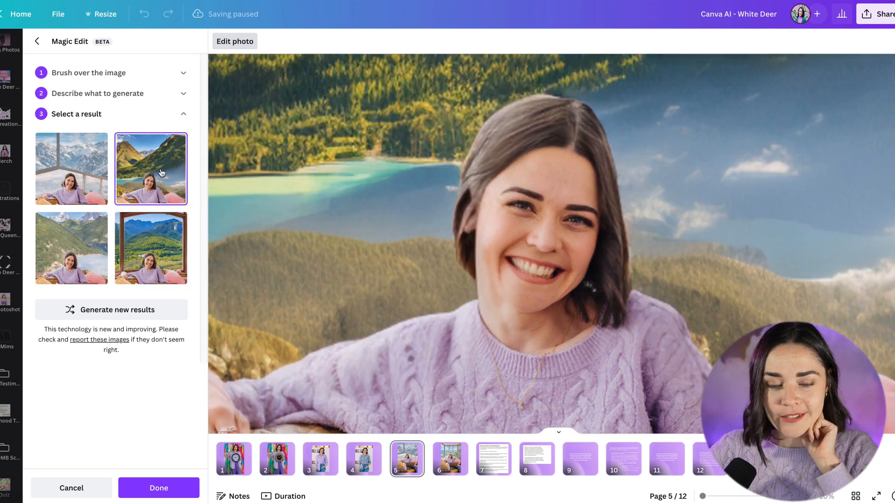
{"action": "left_click", "coordinate": [86, 252]}
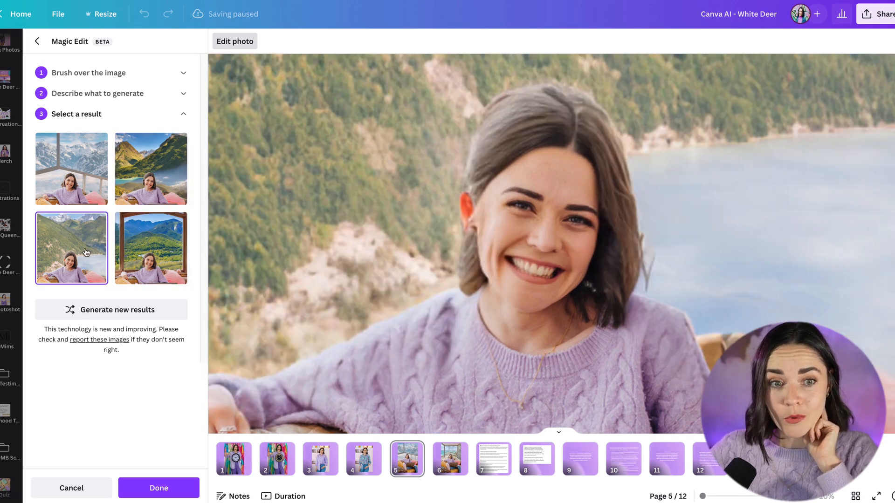
{"action": "left_click", "coordinate": [92, 163]}
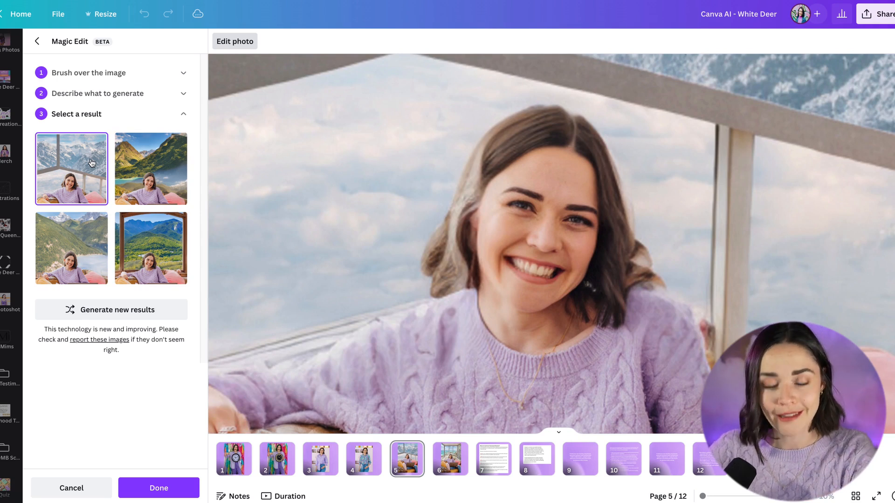
{"action": "scroll", "coordinate": [389, 222], "scroll_direction": "down", "scroll_amount": 5}
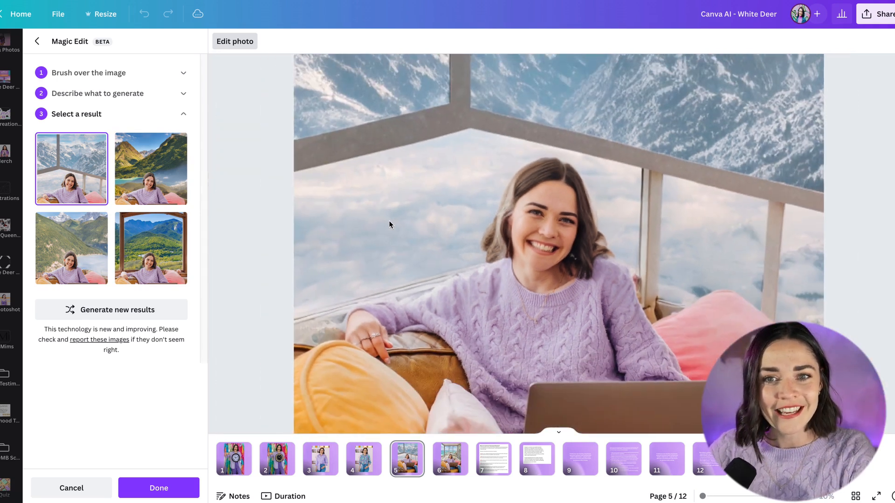
{"action": "scroll", "coordinate": [388, 220], "scroll_direction": "down", "scroll_amount": 5}
{"action": "left_click", "coordinate": [162, 256]}
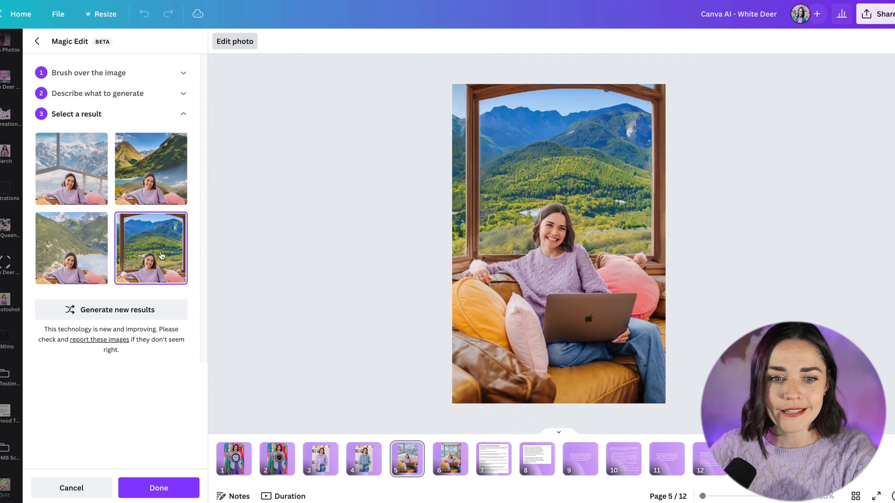
{"action": "left_click", "coordinate": [159, 488]}
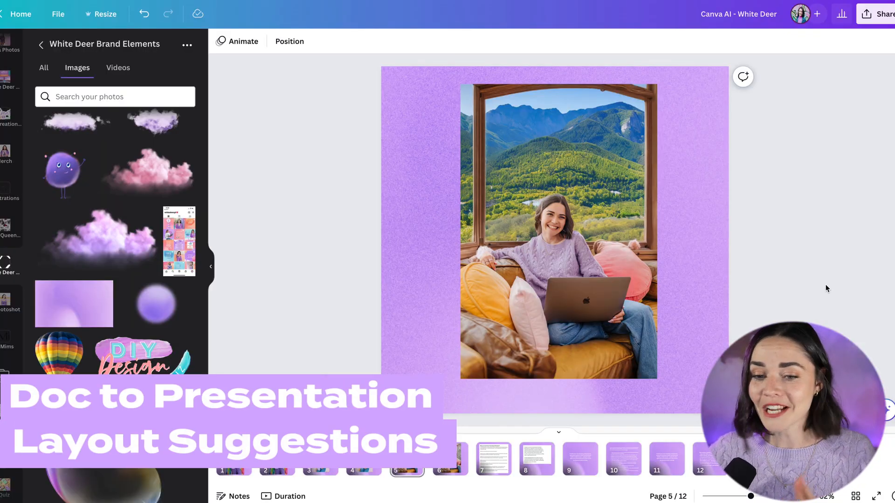
- Go to page 7 and summarize its long text box with Magic Write's Summarize text
{"action": "left_click", "coordinate": [495, 470]}
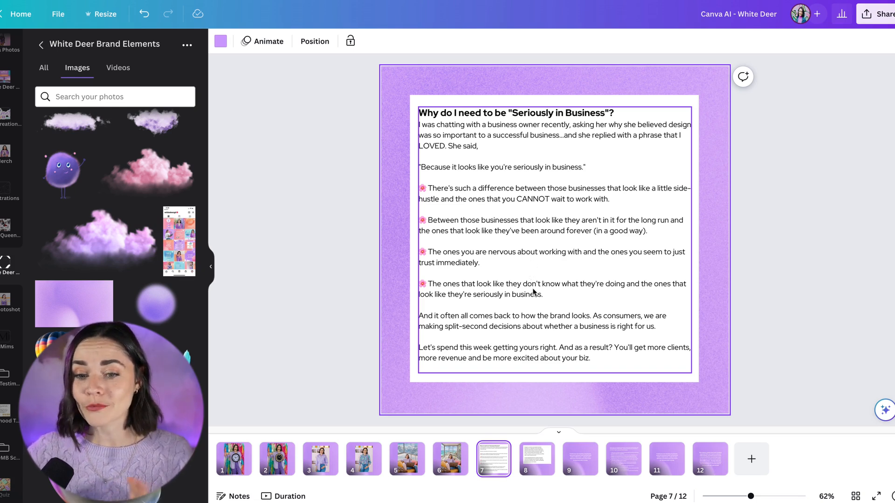
{"action": "left_click", "coordinate": [535, 469]}
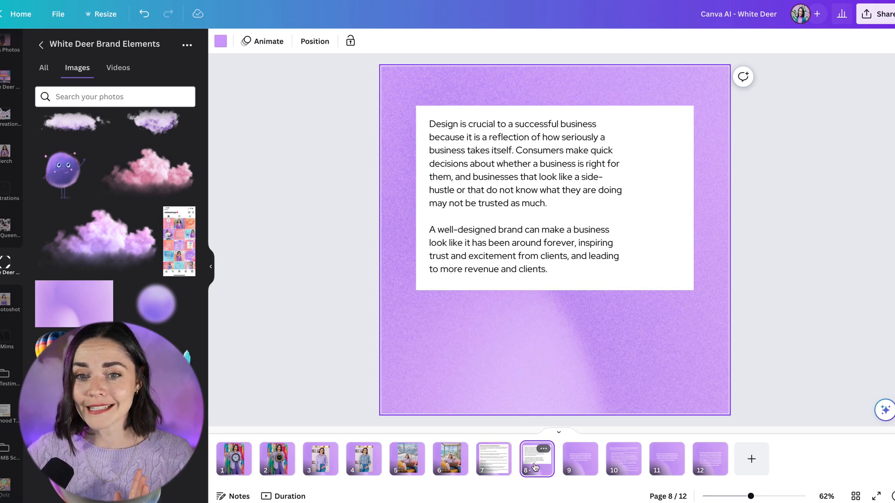
{"action": "left_click", "coordinate": [499, 467]}
{"action": "left_click", "coordinate": [522, 468]}
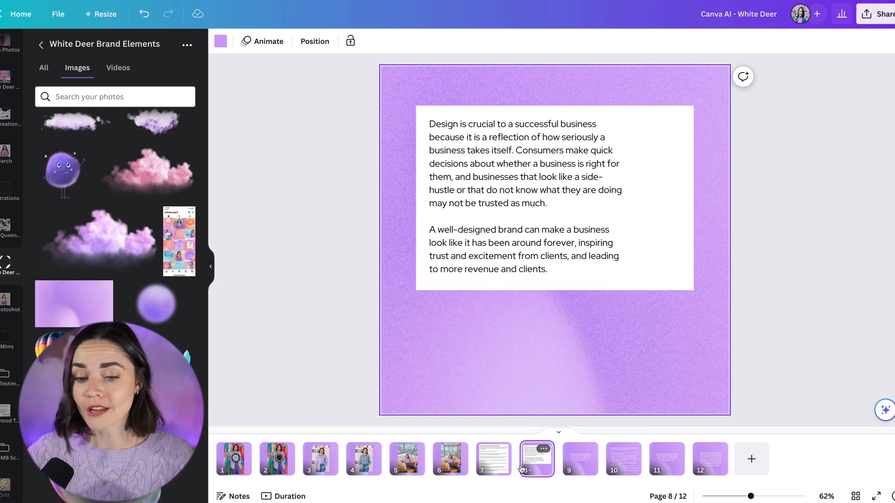
{"action": "left_click", "coordinate": [499, 466]}
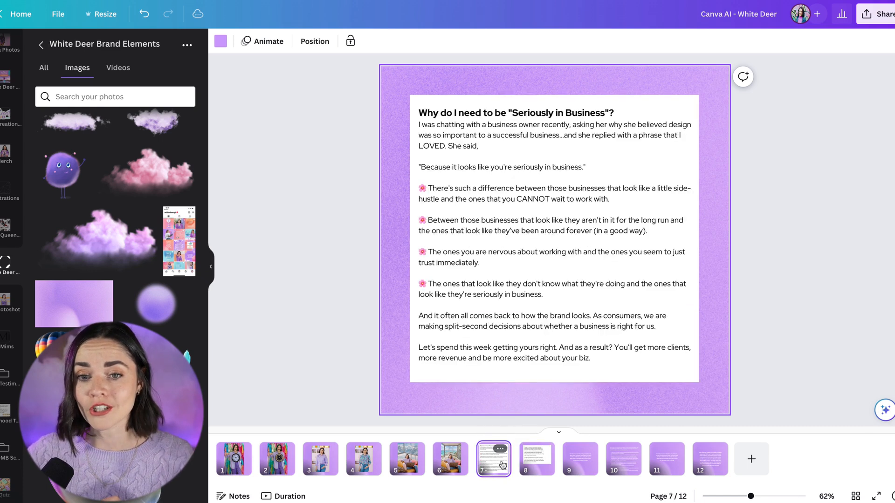
{"action": "left_click", "coordinate": [589, 229]}
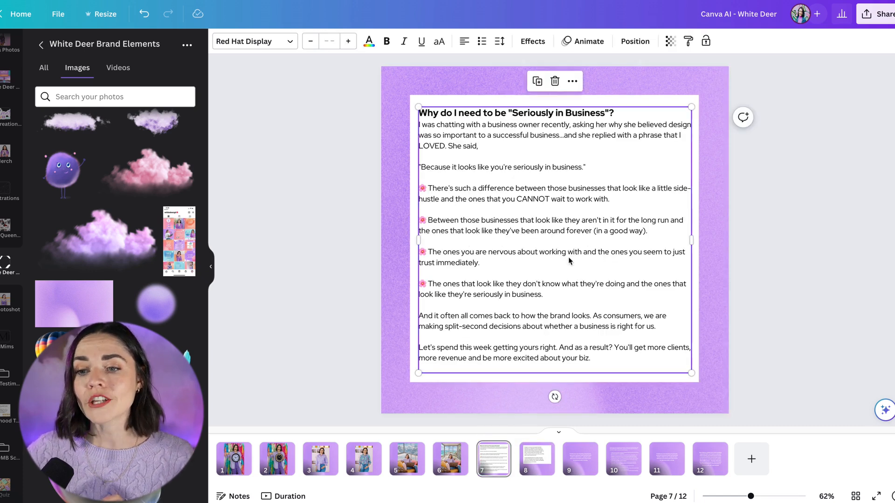
{"action": "left_click", "coordinate": [882, 412]}
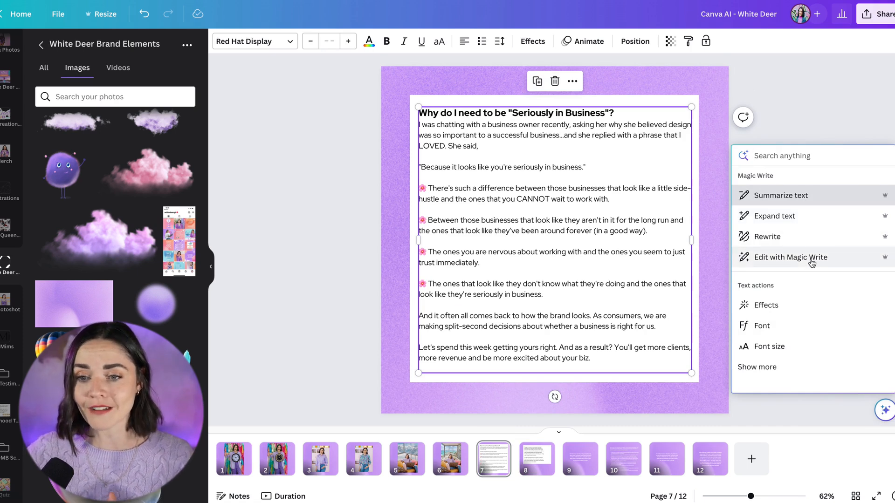
{"action": "left_click", "coordinate": [777, 196]}
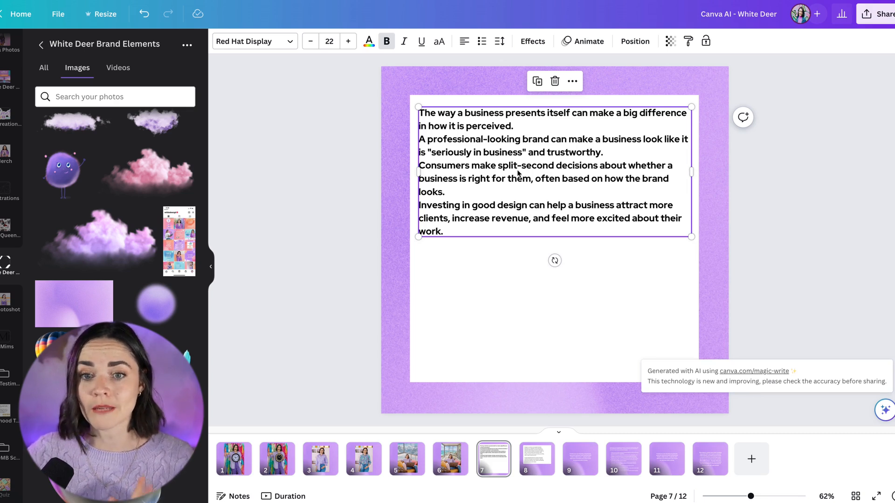
{"action": "left_click", "coordinate": [755, 171]}
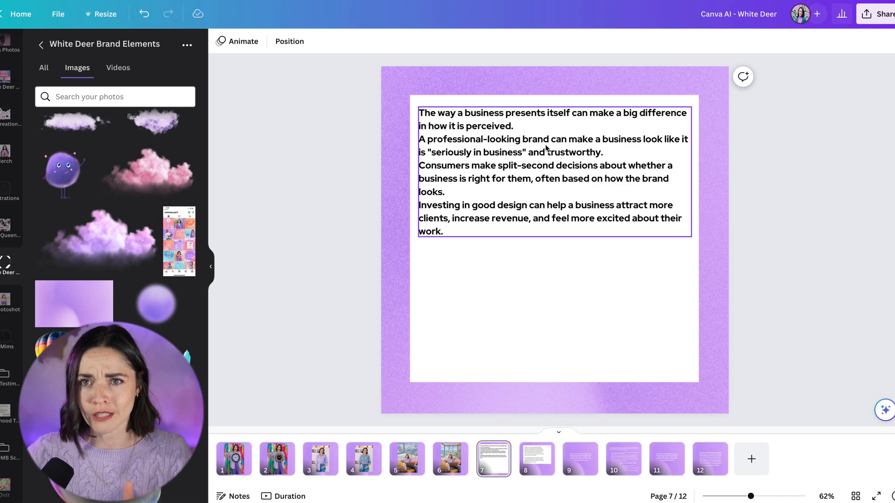
{"action": "left_click", "coordinate": [541, 318]}
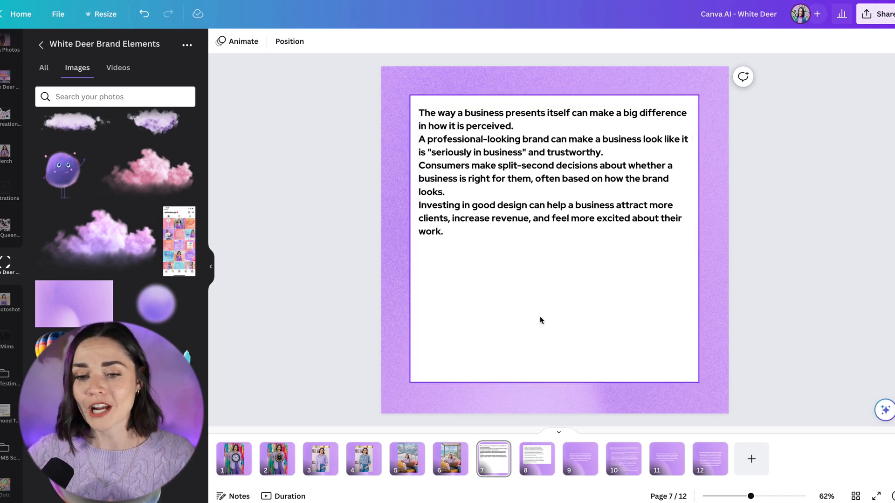
- Expand the summarized page 7 text with Magic Write's Expand text
{"action": "left_click", "coordinate": [562, 161]}
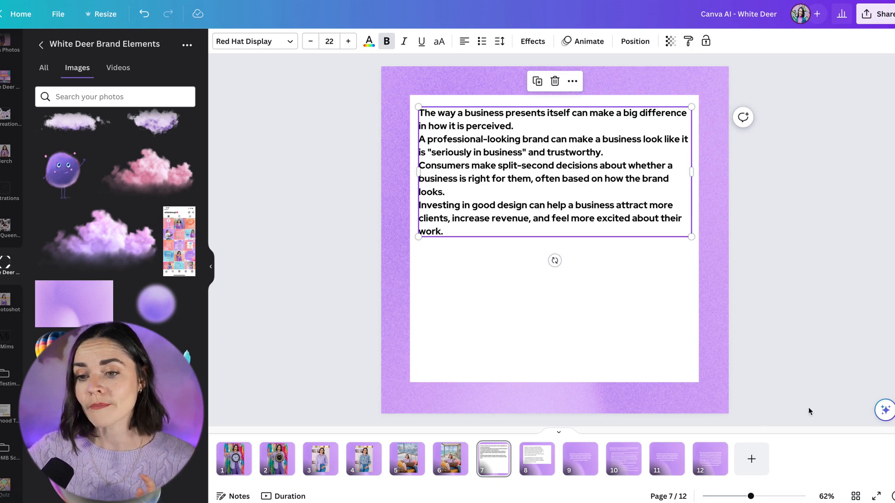
{"action": "left_click", "coordinate": [884, 411]}
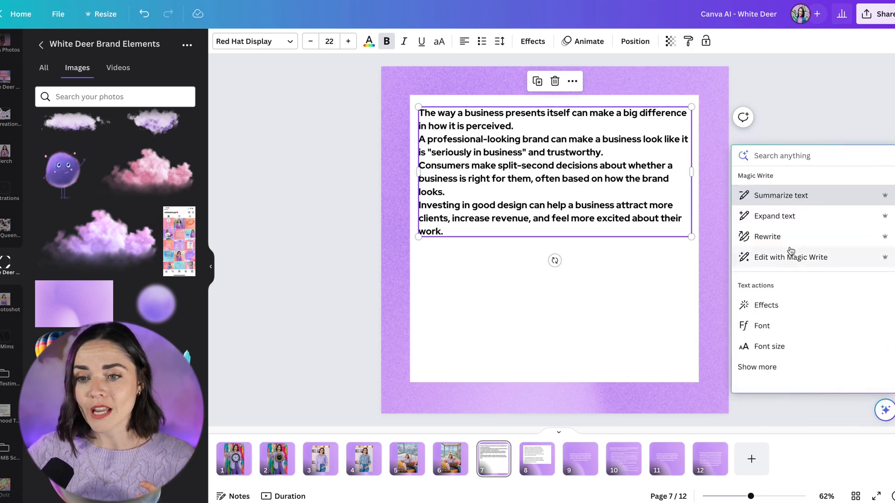
{"action": "left_click", "coordinate": [790, 217]}
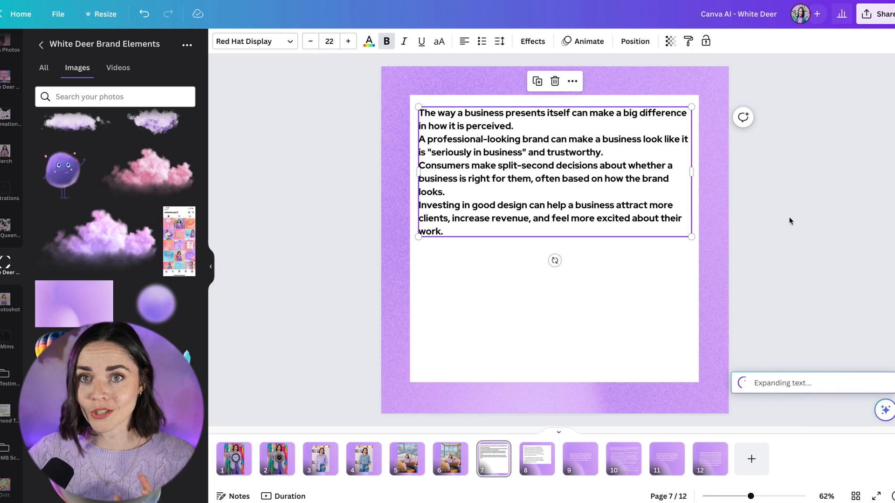
{"action": "left_click", "coordinate": [799, 296]}
- Resize and reposition the expanded text box so it fits inside the white panel
{"action": "mouse_move", "coordinate": [594, 288]}
{"action": "left_mouse_down"}
{"action": "mouse_move", "coordinate": [597, 177]}
{"action": "mouse_move", "coordinate": [589, 238]}
{"action": "left_mouse_up"}
{"action": "left_click_drag", "start_coordinate": [639, 220], "coordinate": [643, 338]}
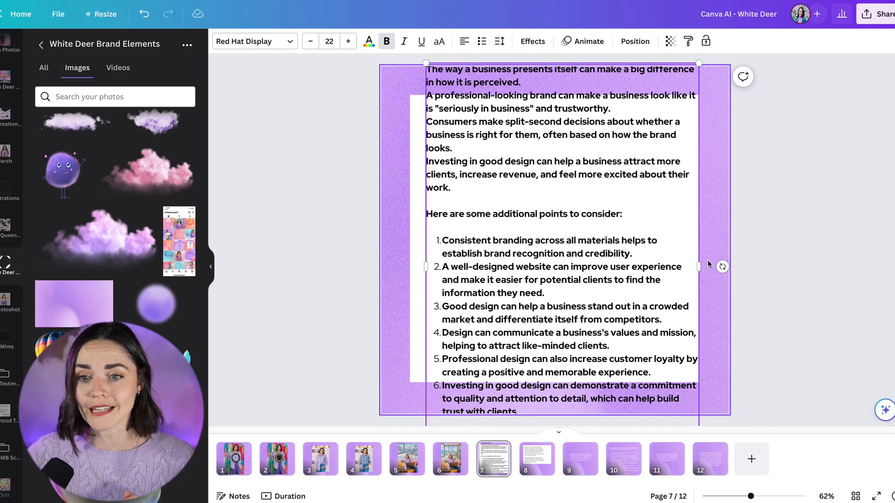
{"action": "left_click_drag", "start_coordinate": [699, 267], "coordinate": [735, 260]}
{"action": "left_click_drag", "start_coordinate": [734, 61], "coordinate": [661, 142]}
{"action": "left_click_drag", "start_coordinate": [590, 234], "coordinate": [597, 200]}
{"action": "left_click", "coordinate": [828, 216]}
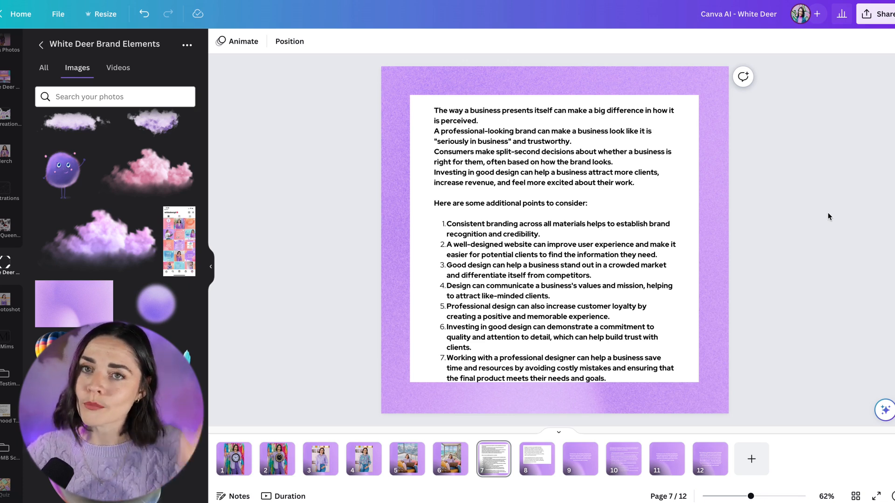
- Flip through pages 9 to 12 to compare the original and rewritten promotional text
{"action": "left_click", "coordinate": [482, 297]}
{"action": "double_click", "coordinate": [484, 296]}
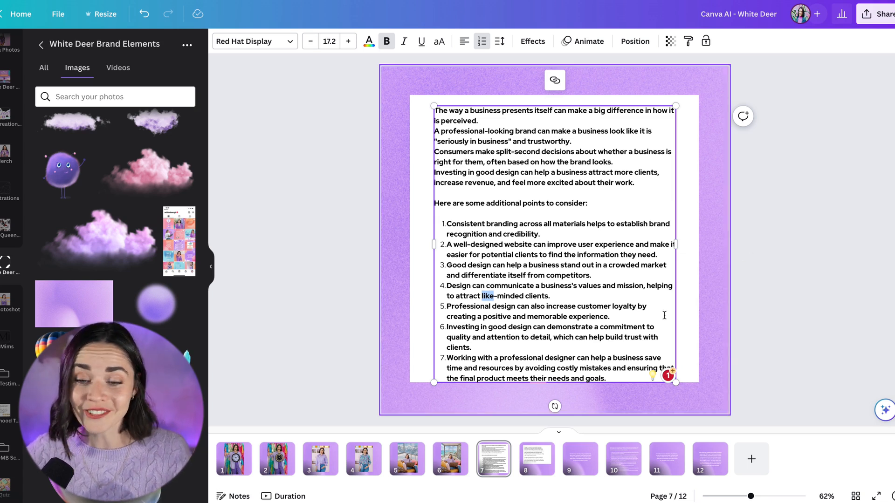
{"action": "left_click", "coordinate": [584, 467]}
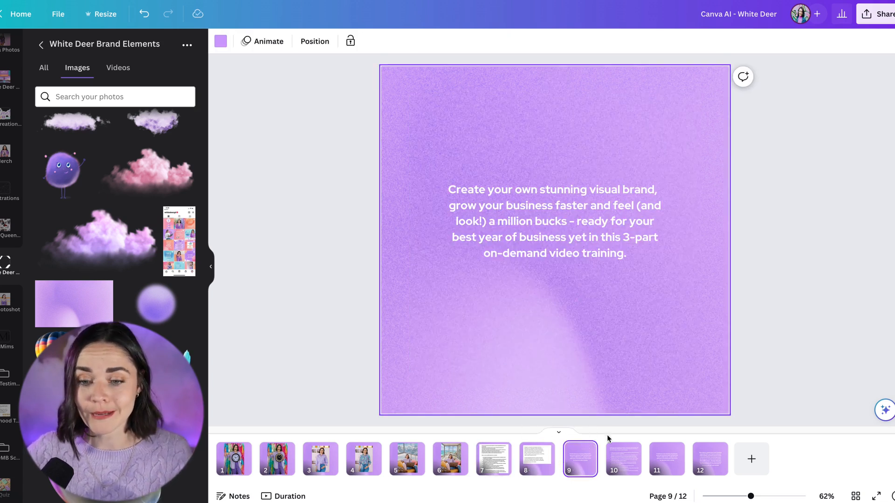
{"action": "left_click", "coordinate": [626, 465]}
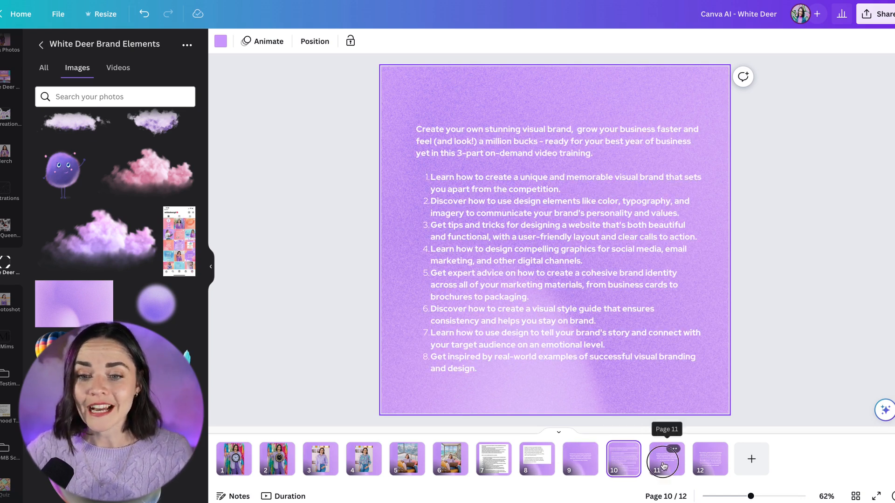
{"action": "left_click", "coordinate": [666, 461]}
{"action": "left_click", "coordinate": [629, 465]}
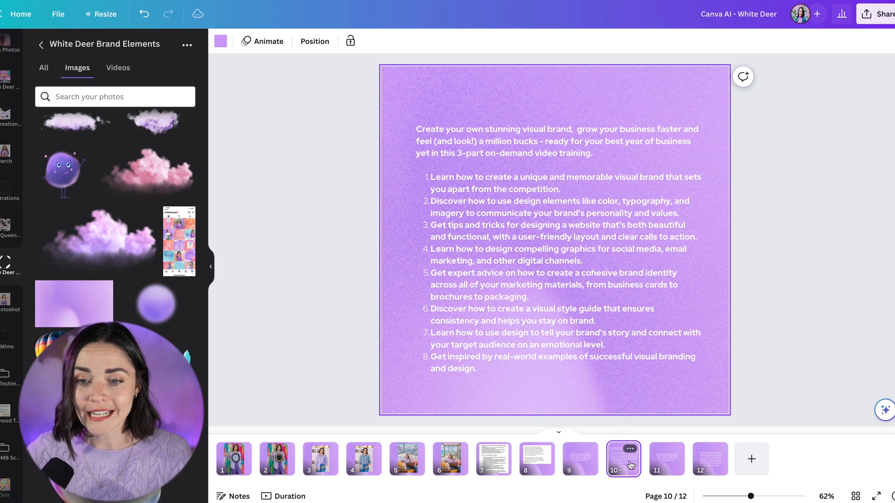
{"action": "left_click", "coordinate": [666, 462]}
{"action": "left_click", "coordinate": [709, 462]}
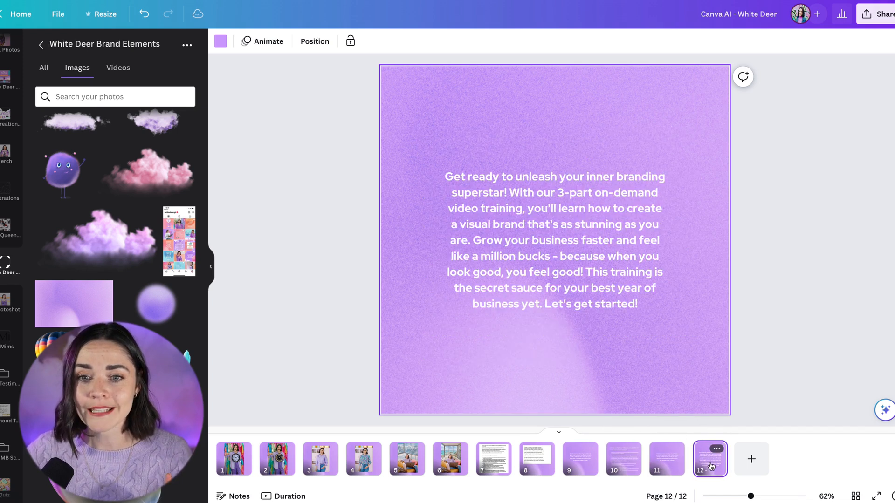
{"action": "left_click", "coordinate": [667, 470]}
- Rewrite the page 11 text box with Edit with Magic Write using the prompt "Rewrite with playful voice:"
{"action": "left_click", "coordinate": [570, 219]}
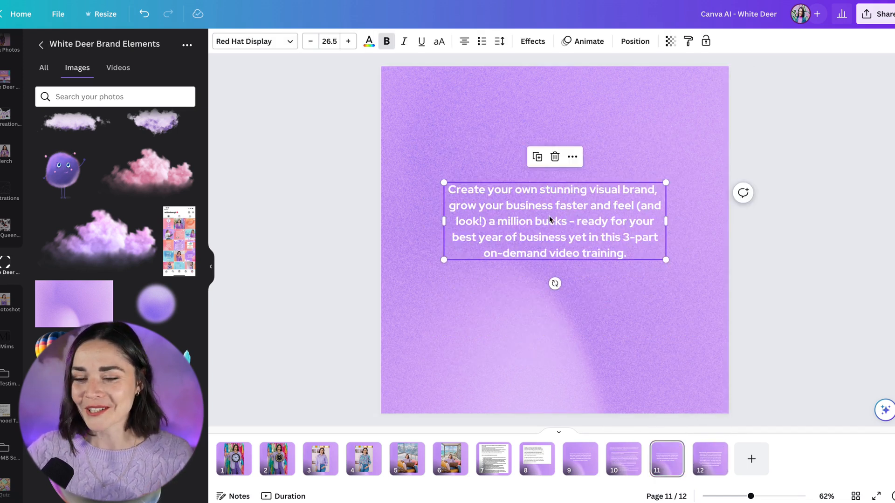
{"action": "left_click", "coordinate": [883, 409]}
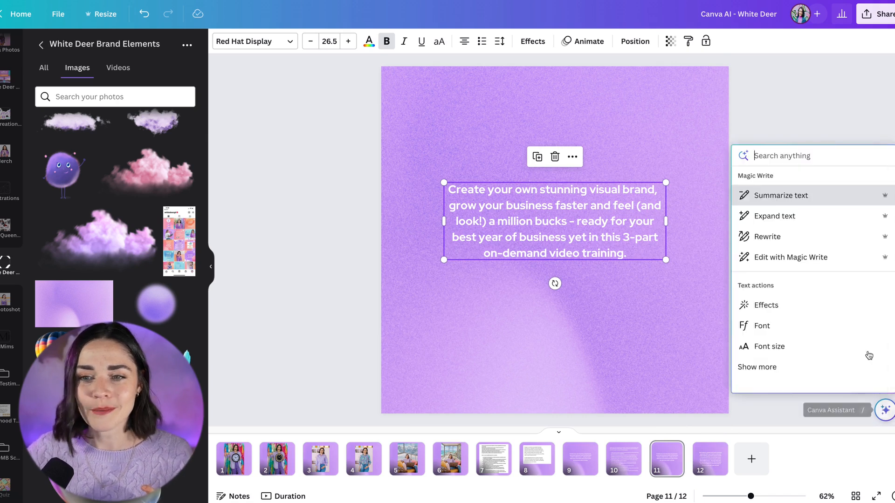
{"action": "left_click", "coordinate": [795, 257]}
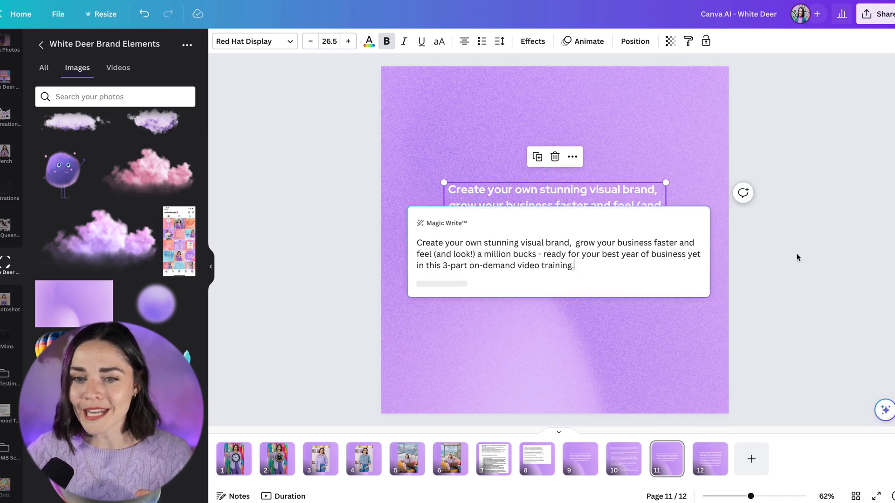
{"action": "left_click_drag", "start_coordinate": [575, 265], "coordinate": [415, 242]}
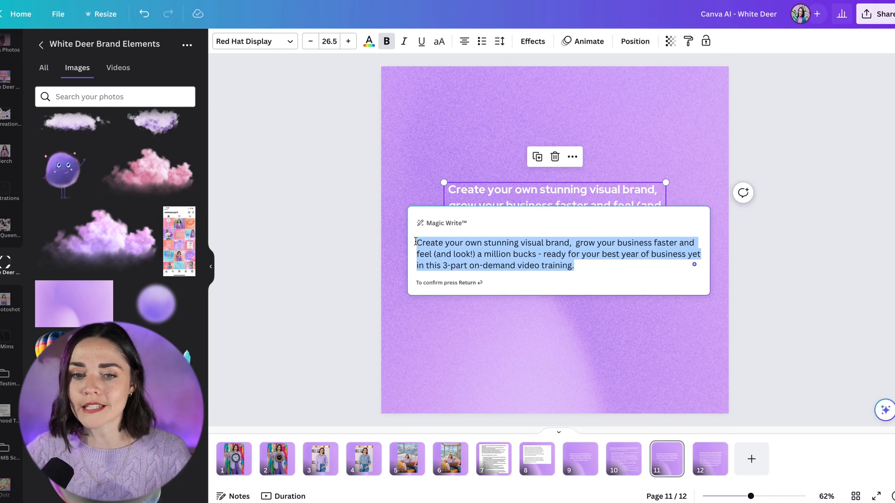
{"action": "left_click", "coordinate": [418, 241]}
{"action": "type", "text": "Rew"}
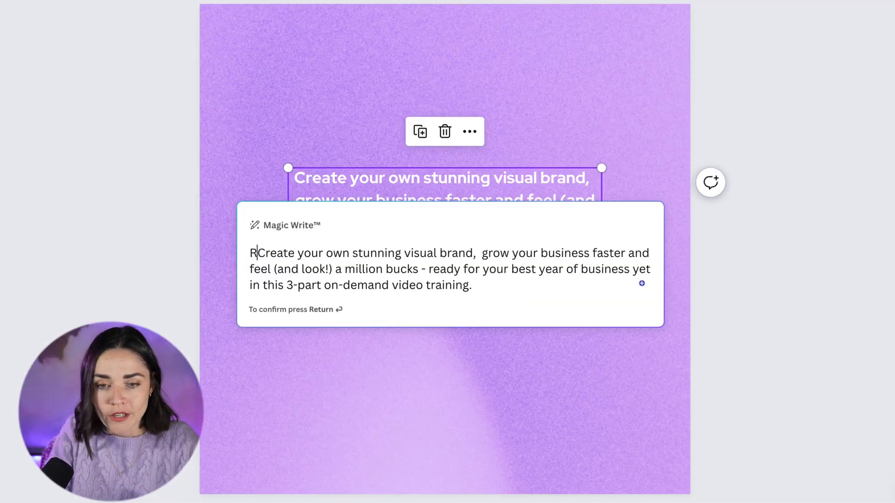
{"action": "type", "text": "rite with playfu"}
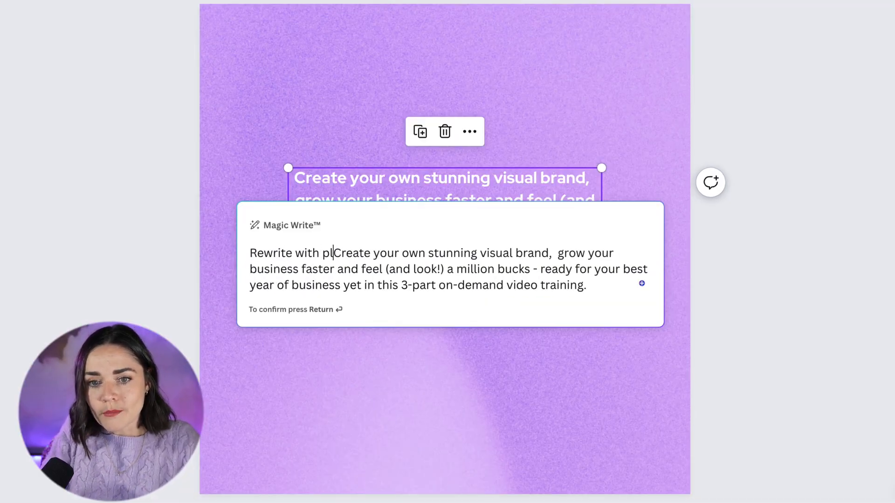
{"action": "type", "text": "l voice:"}
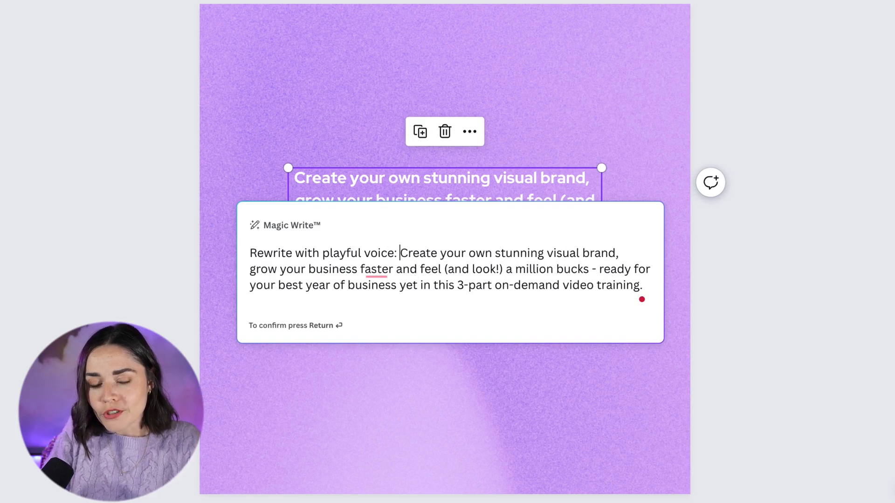
{"action": "key", "text": "Return"}
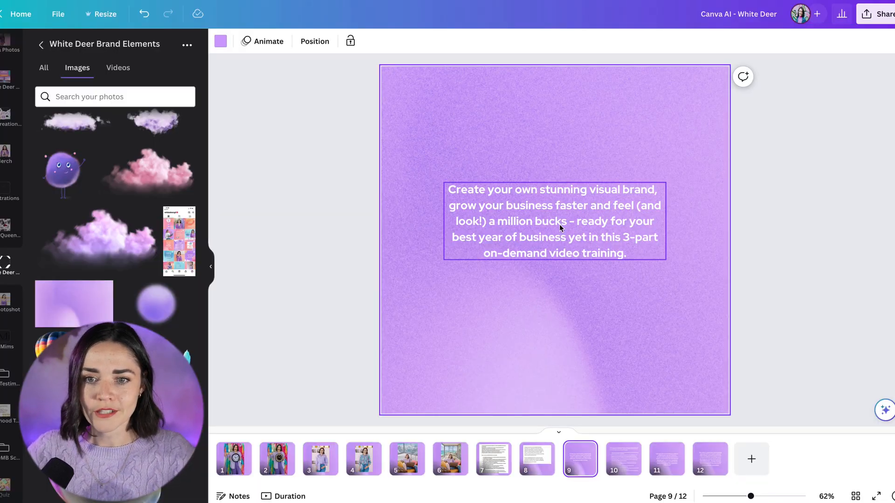
- Go to page 11 and rewrite its text box again with Magic Write's Rewrite
{"action": "left_click", "coordinate": [667, 466]}
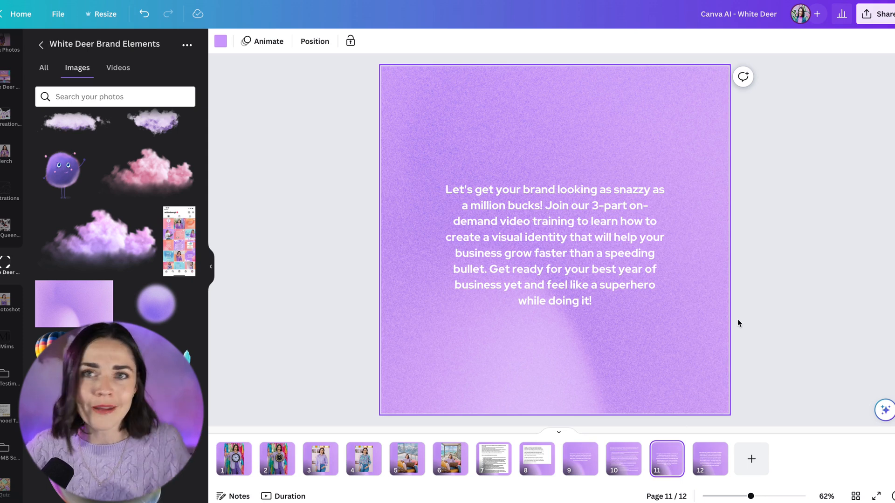
{"action": "left_click", "coordinate": [635, 253]}
{"action": "left_click", "coordinate": [883, 411]}
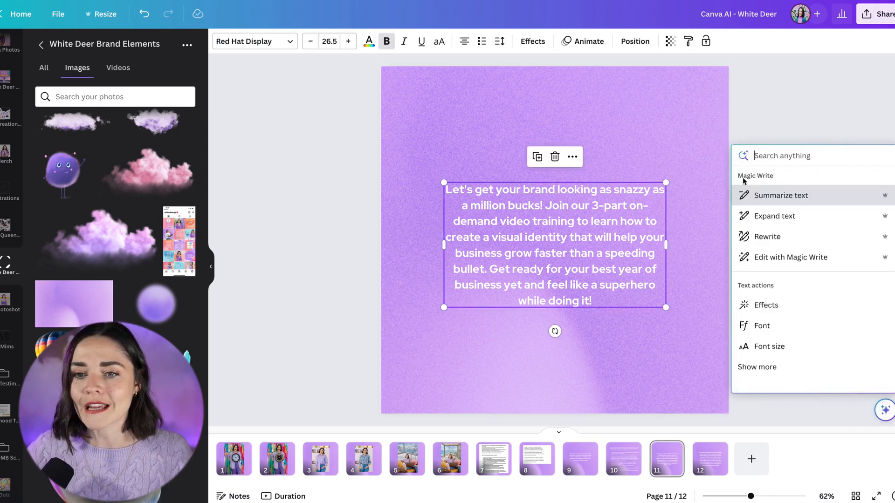
{"action": "left_click", "coordinate": [779, 237]}
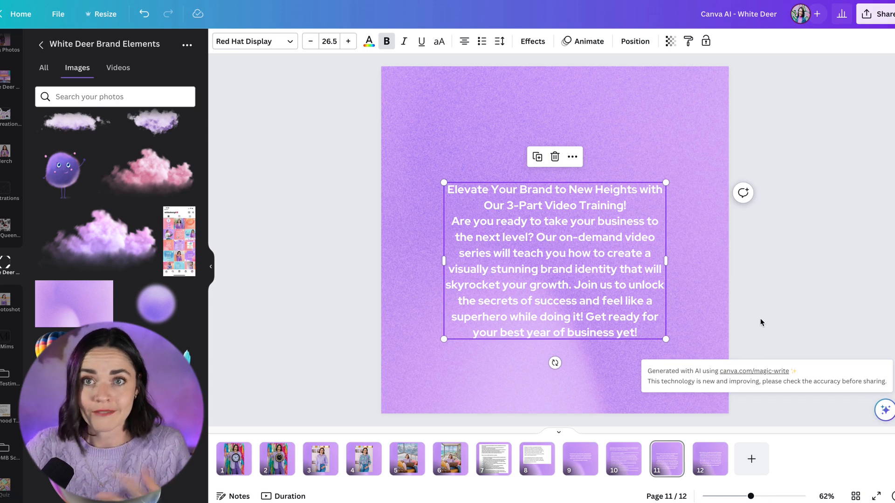
- Move the rewritten text box slightly up on the page and deselect it
{"action": "left_click", "coordinate": [800, 270]}
{"action": "left_click_drag", "start_coordinate": [565, 260], "coordinate": [565, 246]}
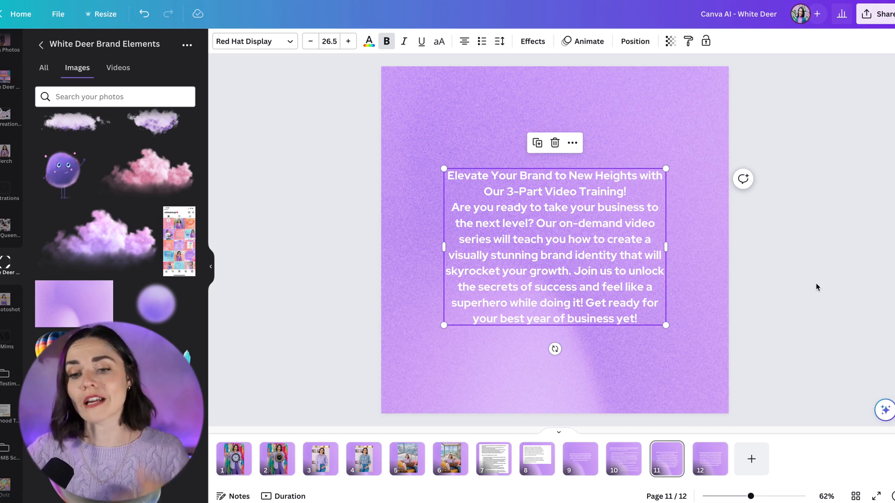
{"action": "left_click", "coordinate": [814, 280]}
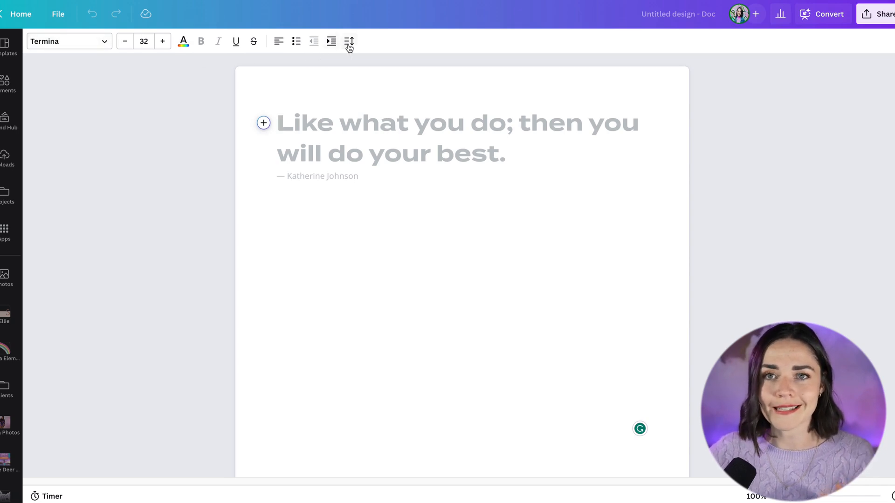
- Open the Add Magic menu in a new Doc and scroll through its available actions
{"action": "left_click", "coordinate": [263, 123]}
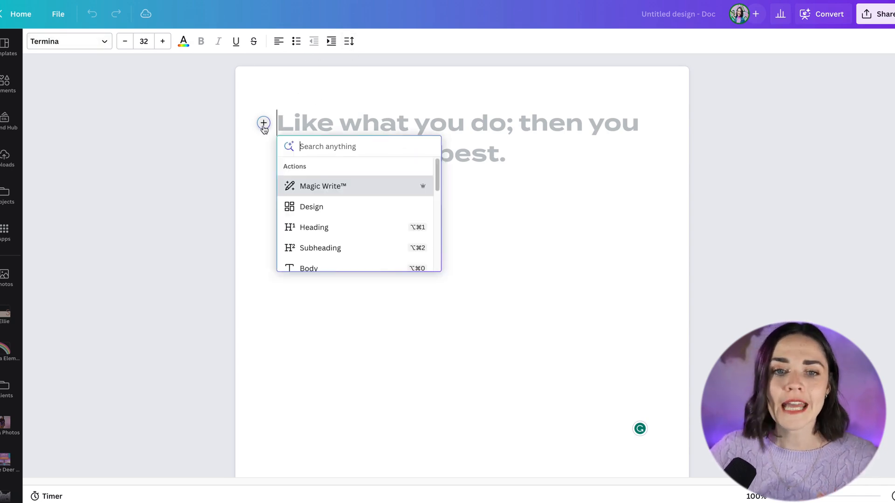
{"action": "scroll", "coordinate": [339, 189], "scroll_direction": "down", "scroll_amount": 3}
{"action": "scroll", "coordinate": [341, 194], "scroll_direction": "down", "scroll_amount": 5}
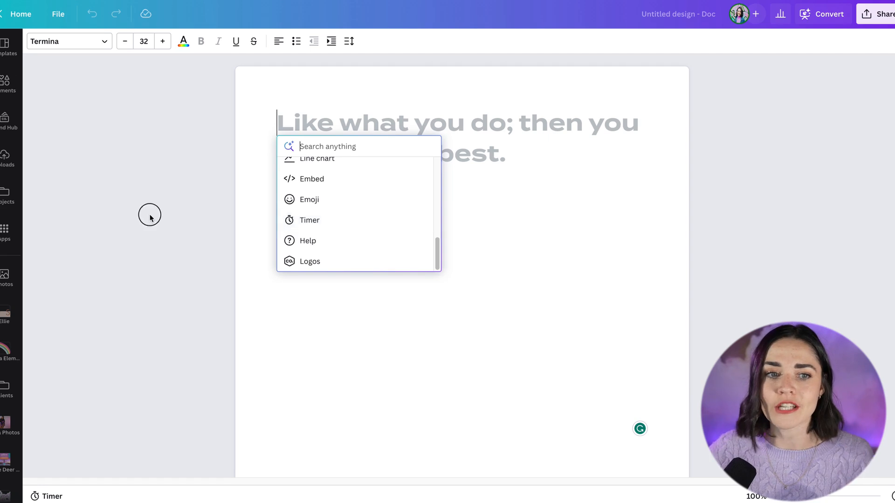
{"action": "left_click", "coordinate": [7, 159]}
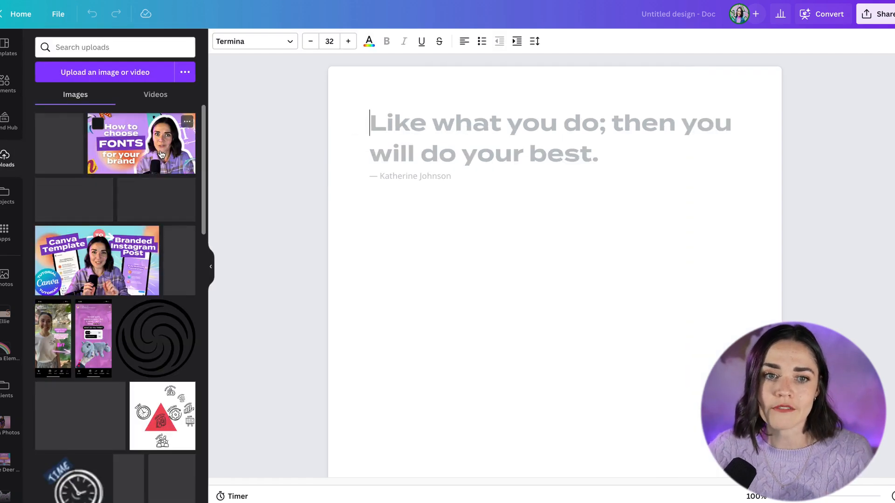
{"action": "left_click", "coordinate": [161, 153]}
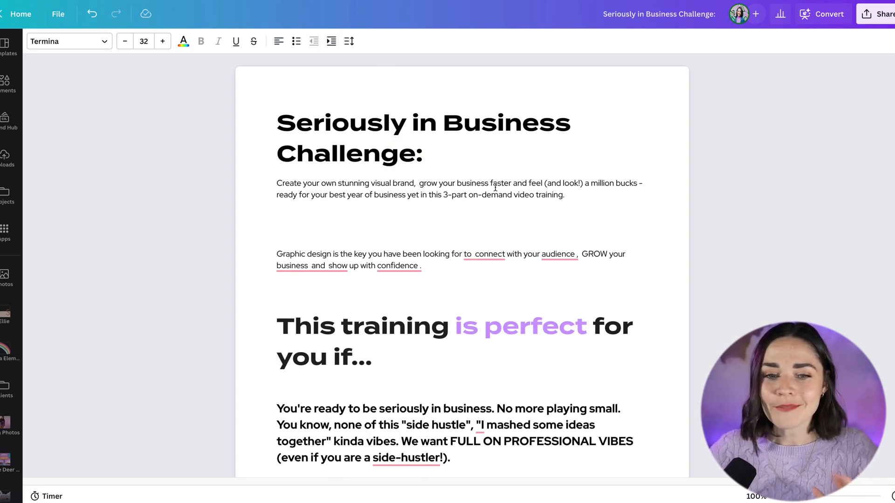
- Scroll through the Seriously in Business landing web page to review its copy
{"action": "scroll", "coordinate": [442, 209], "scroll_direction": "down", "scroll_amount": 1}
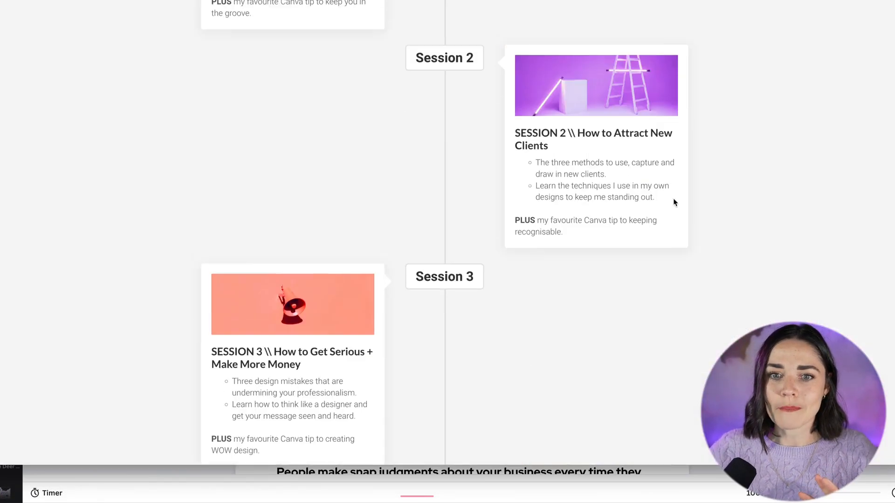
{"action": "scroll", "coordinate": [674, 198], "scroll_direction": "up", "scroll_amount": 20}
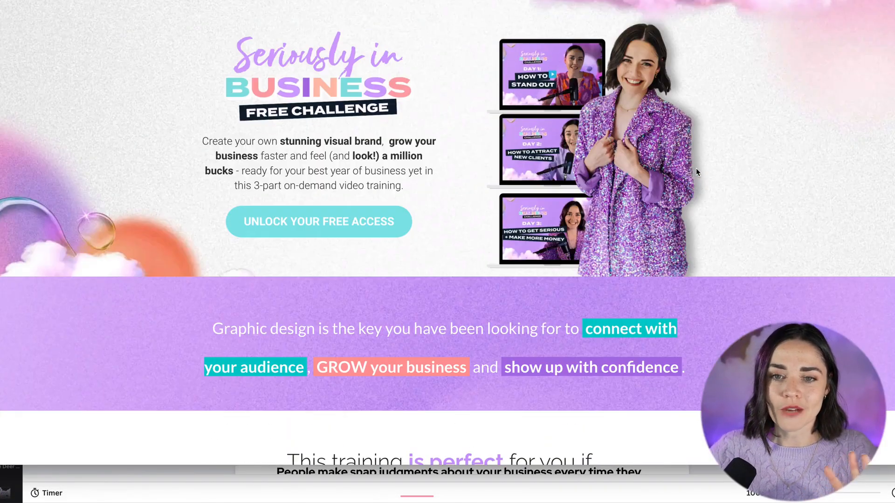
{"action": "scroll", "coordinate": [382, 106], "scroll_direction": "down", "scroll_amount": 12}
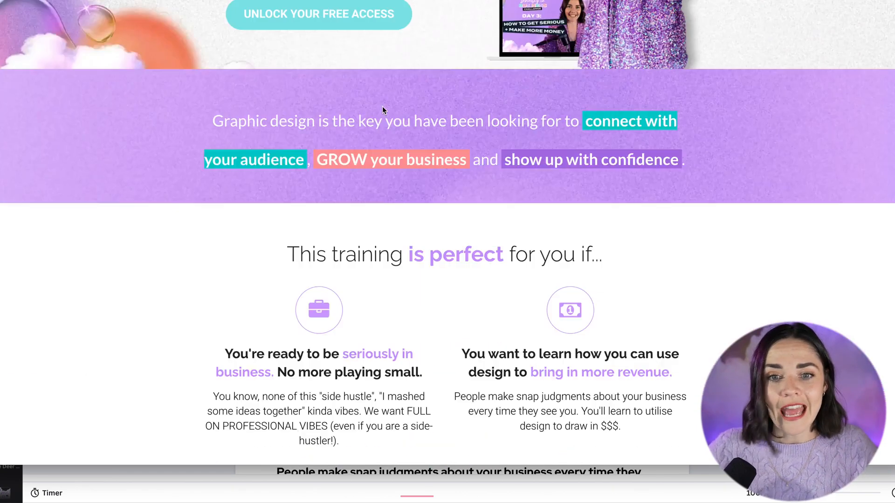
{"action": "scroll", "coordinate": [353, 112], "scroll_direction": "down", "scroll_amount": 12}
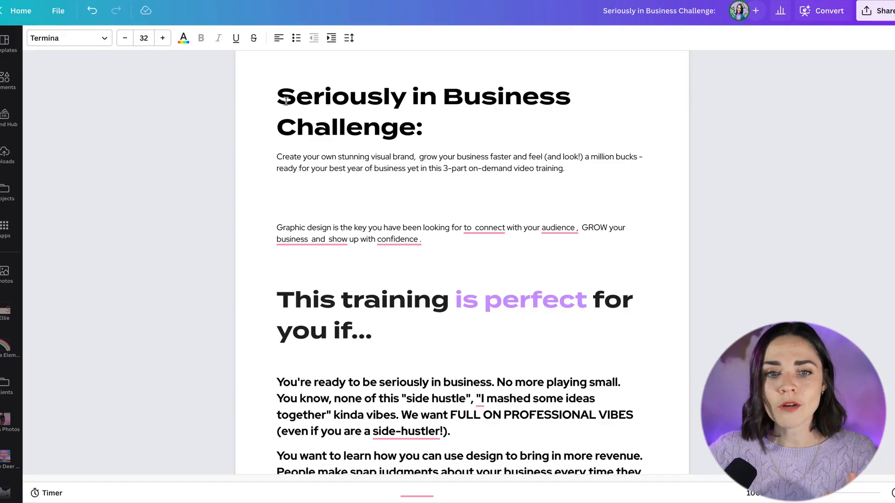
- Select the document's title heading and open the Add Magic menu to browse its options
{"action": "left_click_drag", "start_coordinate": [285, 101], "coordinate": [395, 259]}
{"action": "scroll", "coordinate": [395, 219], "scroll_direction": "down", "scroll_amount": 3}
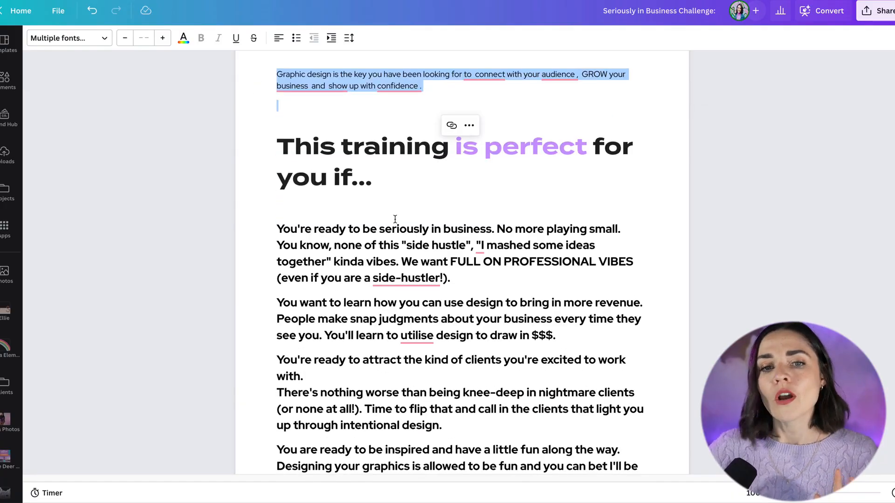
{"action": "left_click", "coordinate": [381, 203]}
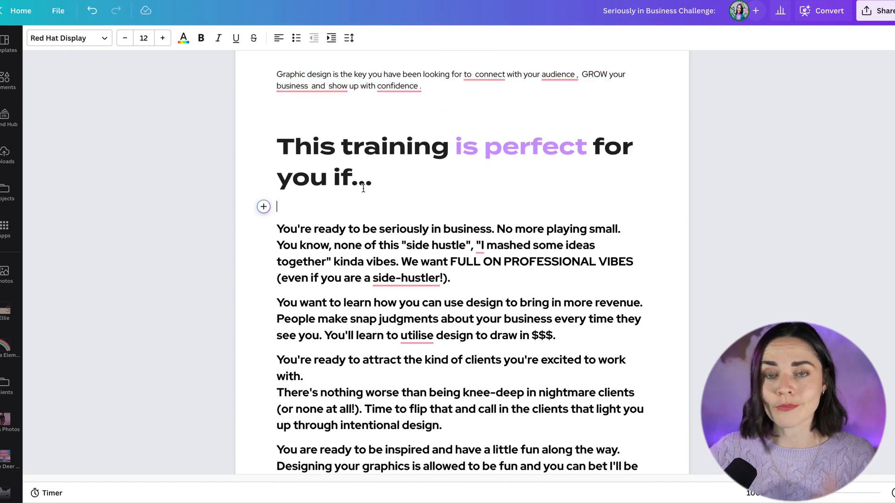
{"action": "scroll", "coordinate": [363, 188], "scroll_direction": "up", "scroll_amount": 4}
{"action": "left_click_drag", "start_coordinate": [280, 117], "coordinate": [419, 151]}
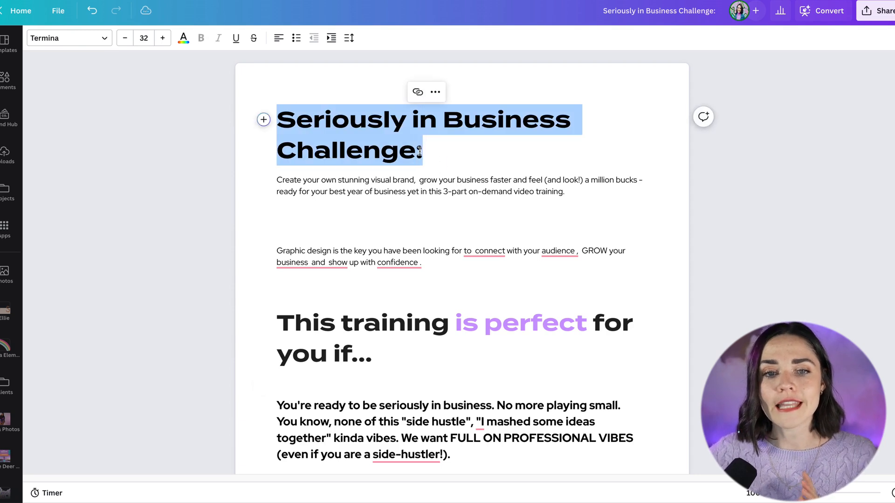
{"action": "left_click", "coordinate": [263, 120]}
{"action": "scroll", "coordinate": [333, 193], "scroll_direction": "down", "scroll_amount": 5}
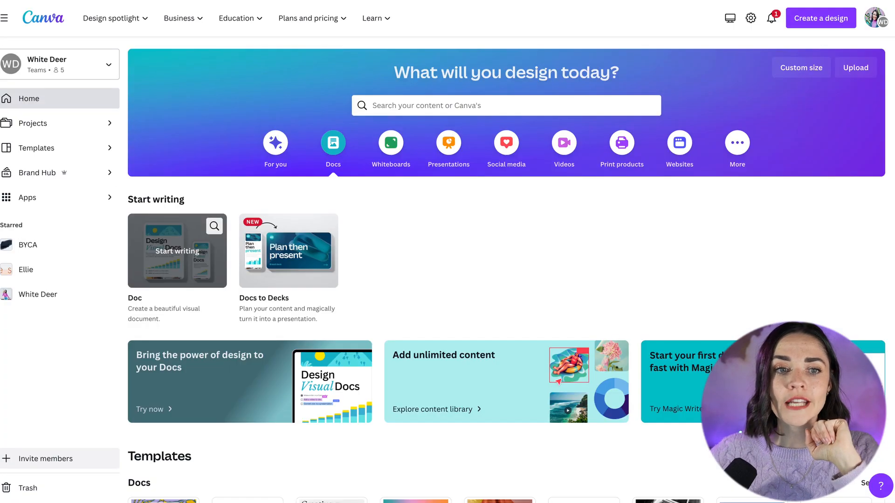
- Open the White Deer brand kit in the Brand Hub and scroll through its logos and colours
{"action": "left_click", "coordinate": [50, 180]}
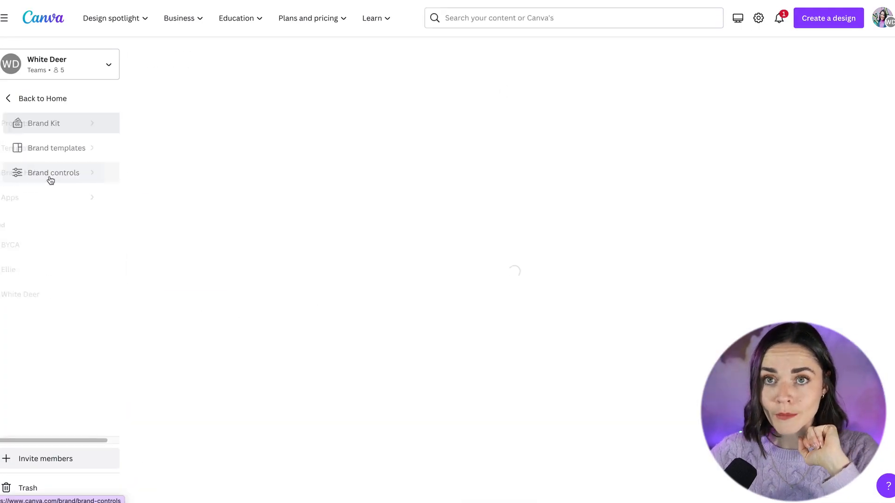
{"action": "left_click", "coordinate": [211, 138]}
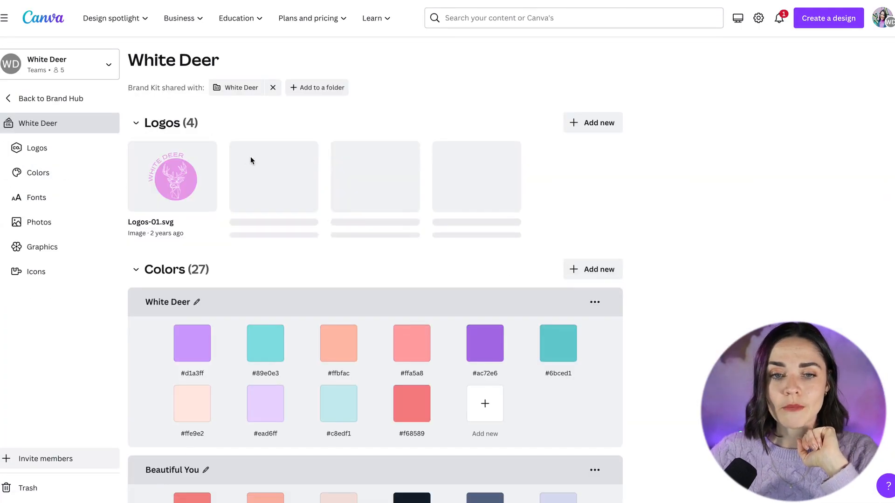
{"action": "scroll", "coordinate": [539, 194], "scroll_direction": "down", "scroll_amount": 5}
{"action": "scroll", "coordinate": [539, 191], "scroll_direction": "down", "scroll_amount": 13}
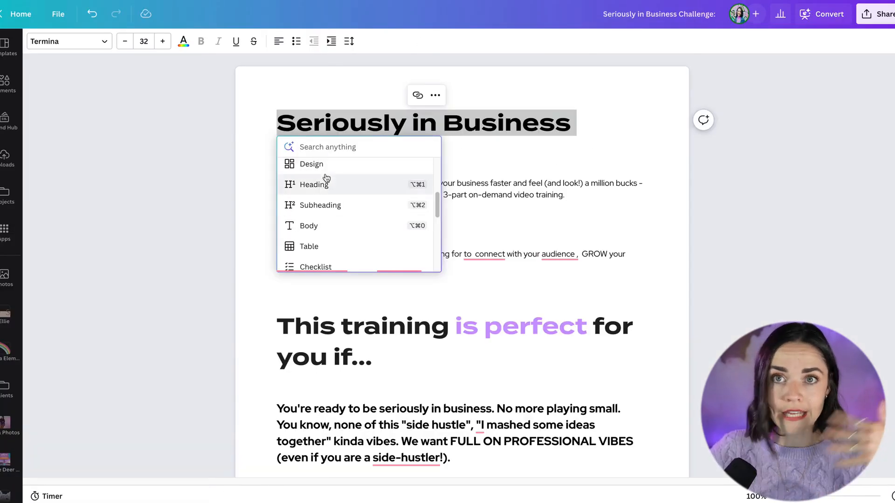
- Apply the Heading style to the selected title and scroll through the document's sections
{"action": "left_click", "coordinate": [326, 182]}
{"action": "scroll", "coordinate": [421, 156], "scroll_direction": "down", "scroll_amount": 8}
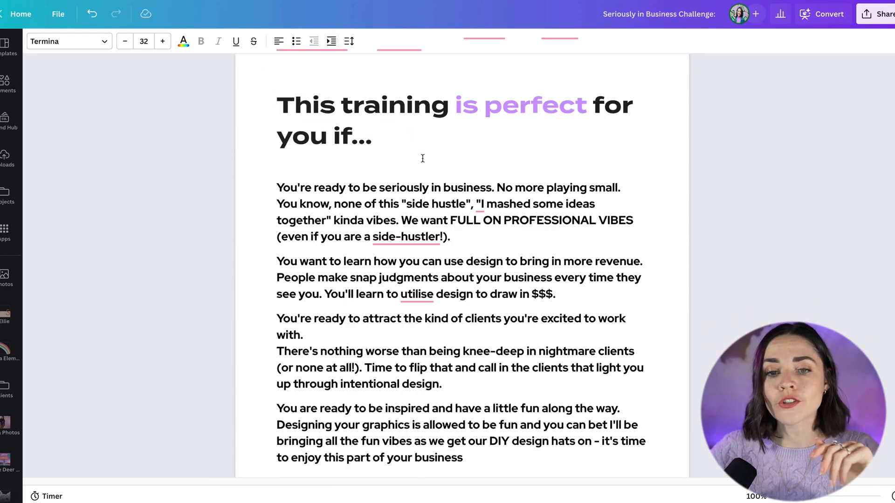
{"action": "scroll", "coordinate": [422, 158], "scroll_direction": "down", "scroll_amount": 20}
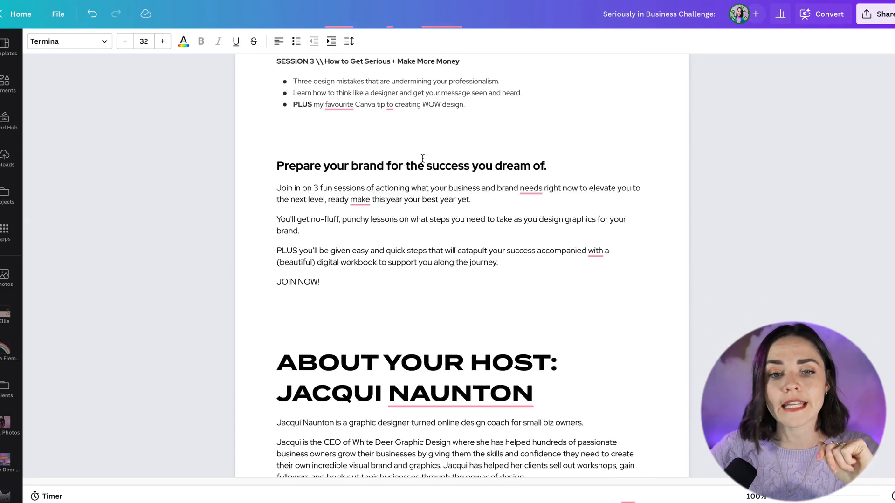
{"action": "scroll", "coordinate": [423, 158], "scroll_direction": "up", "scroll_amount": 20}
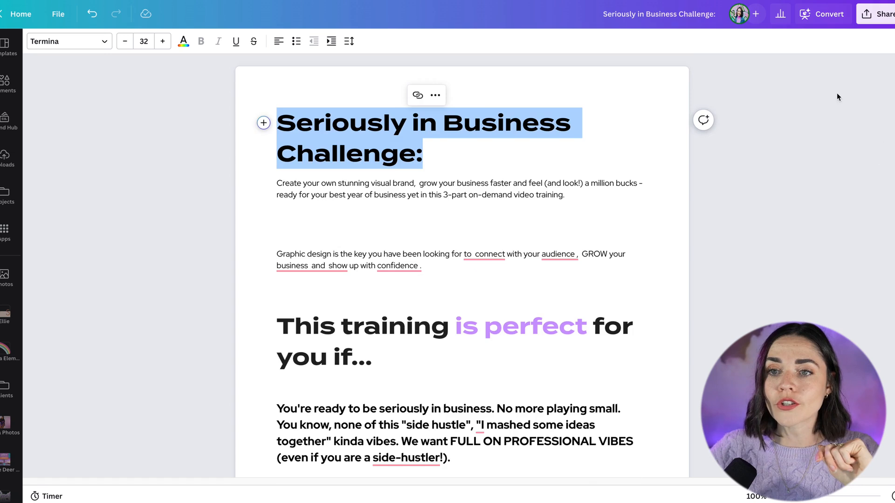
- Start Docs to Decks on the document and preview the blue illustrated template style for the presentation
{"action": "left_click", "coordinate": [822, 16]}
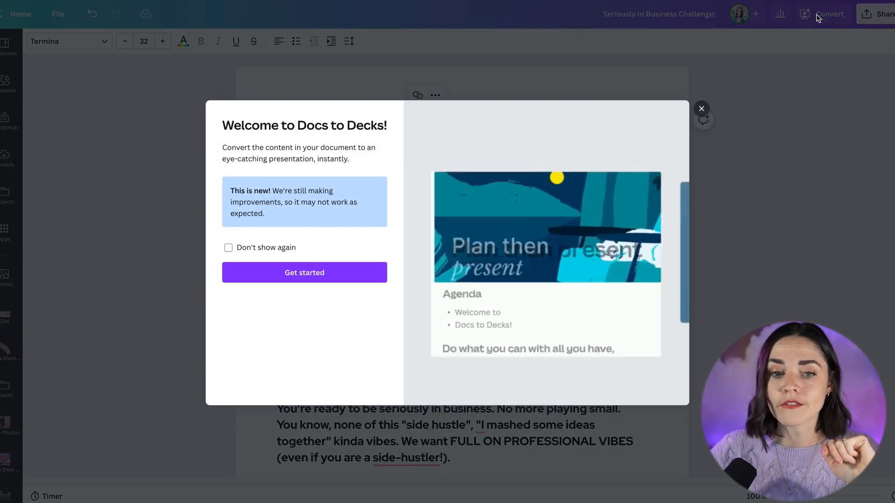
{"action": "left_click", "coordinate": [308, 275]}
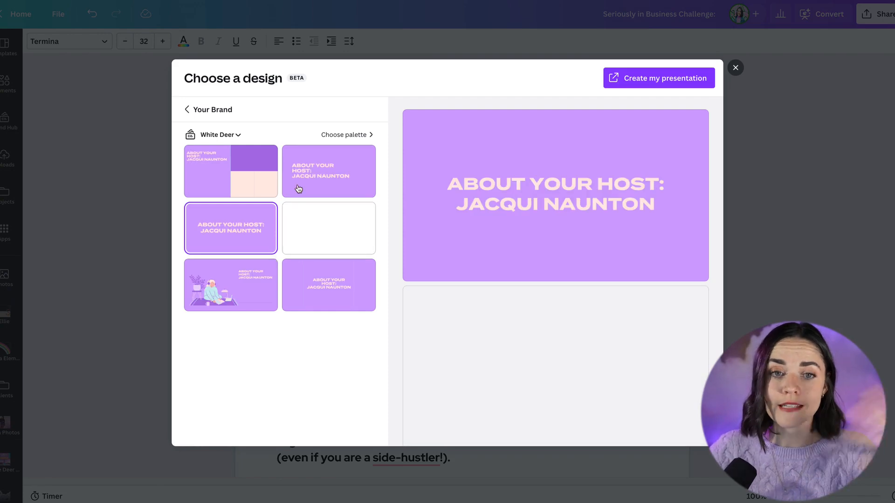
{"action": "left_click", "coordinate": [192, 112]}
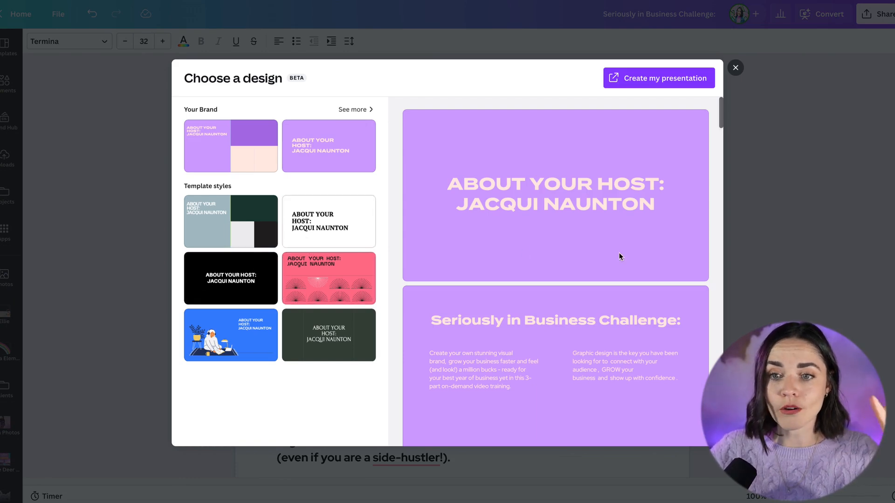
{"action": "scroll", "coordinate": [606, 253], "scroll_direction": "down", "scroll_amount": 1}
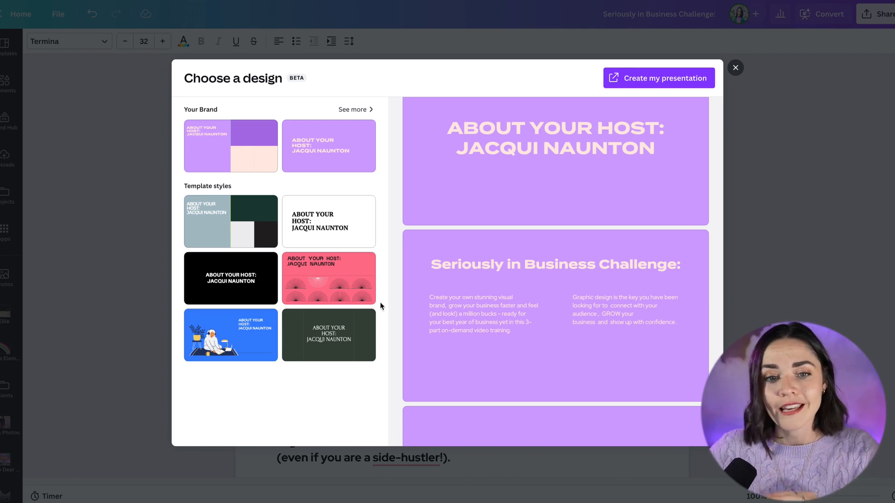
{"action": "left_click", "coordinate": [204, 358]}
{"action": "scroll", "coordinate": [506, 247], "scroll_direction": "down", "scroll_amount": 3}
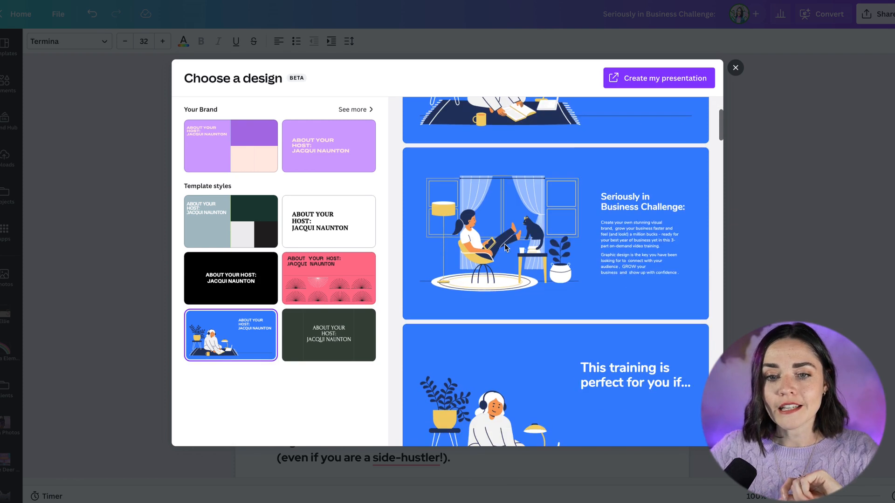
{"action": "scroll", "coordinate": [505, 247], "scroll_direction": "down", "scroll_amount": 7}
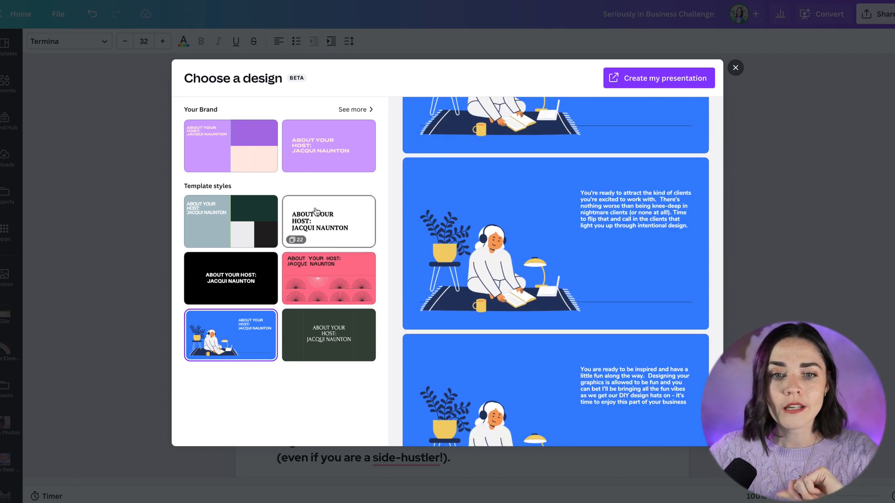
- Choose a White Deer brand design style and create the presentation from the document
{"action": "left_click", "coordinate": [354, 111]}
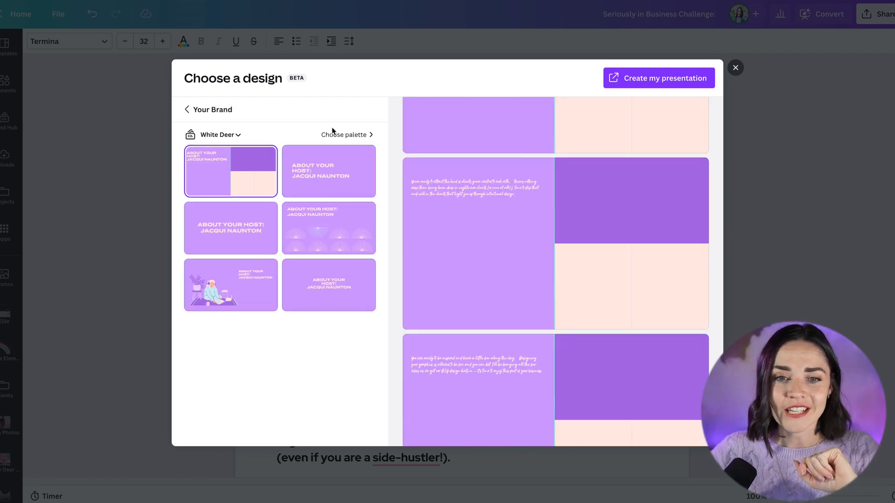
{"action": "left_click", "coordinate": [233, 281]}
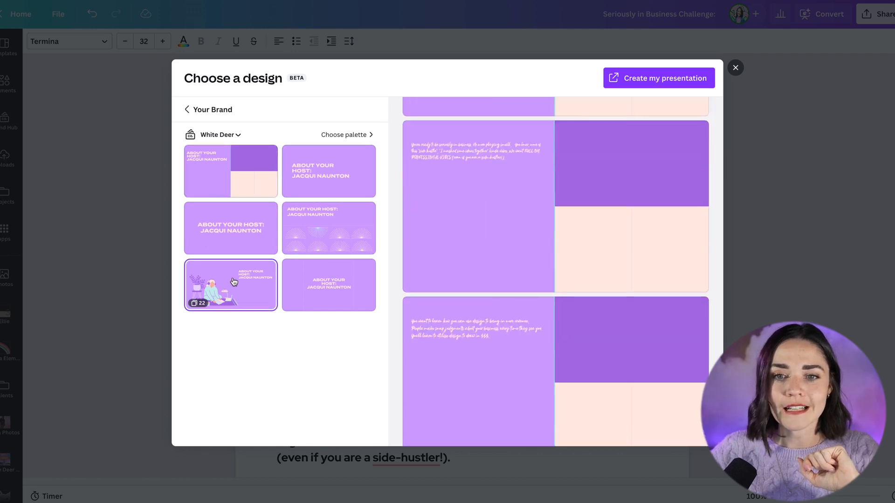
{"action": "scroll", "coordinate": [538, 236], "scroll_direction": "down", "scroll_amount": 3}
{"action": "scroll", "coordinate": [578, 221], "scroll_direction": "down", "scroll_amount": 7}
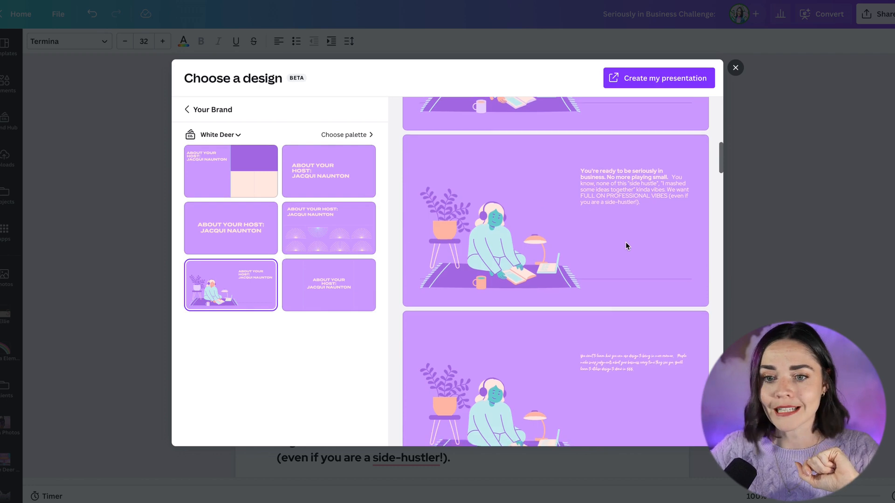
{"action": "scroll", "coordinate": [625, 247], "scroll_direction": "down", "scroll_amount": 5}
{"action": "scroll", "coordinate": [617, 252], "scroll_direction": "down", "scroll_amount": 10}
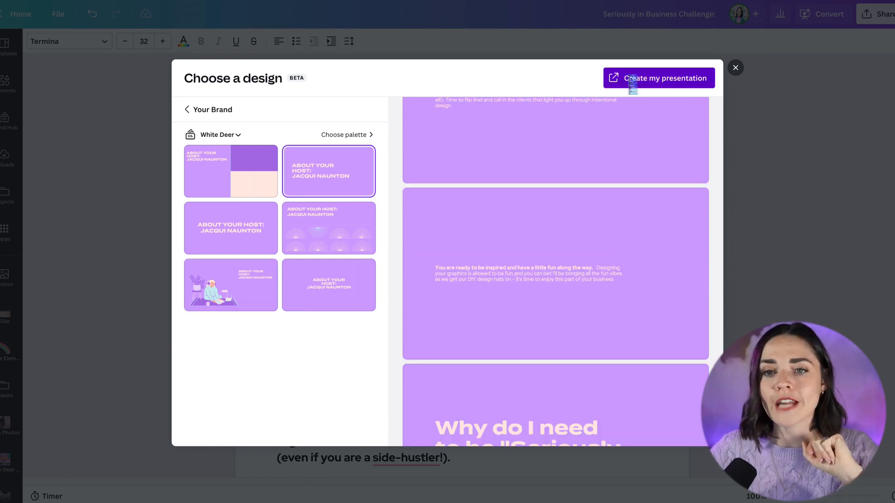
{"action": "left_click", "coordinate": [633, 80]}
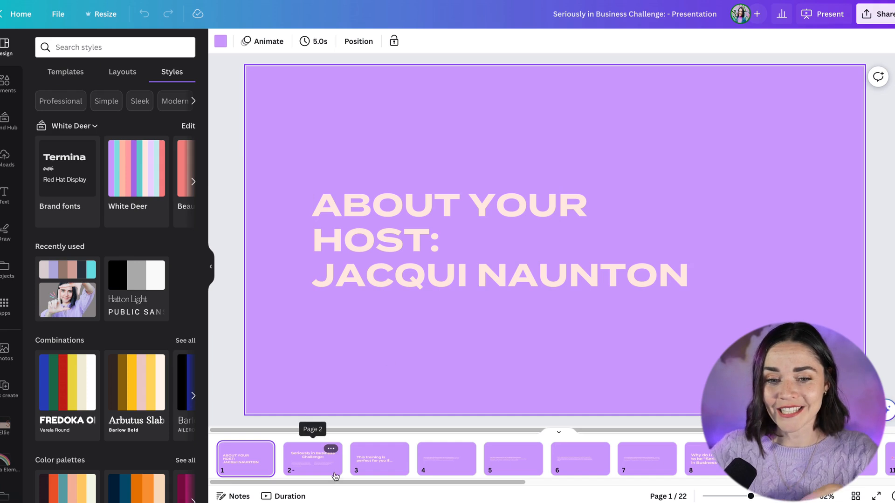
- Open slide 18 and nudge the Session 1 title slightly upward
{"action": "left_click_drag", "start_coordinate": [334, 485], "coordinate": [716, 483]}
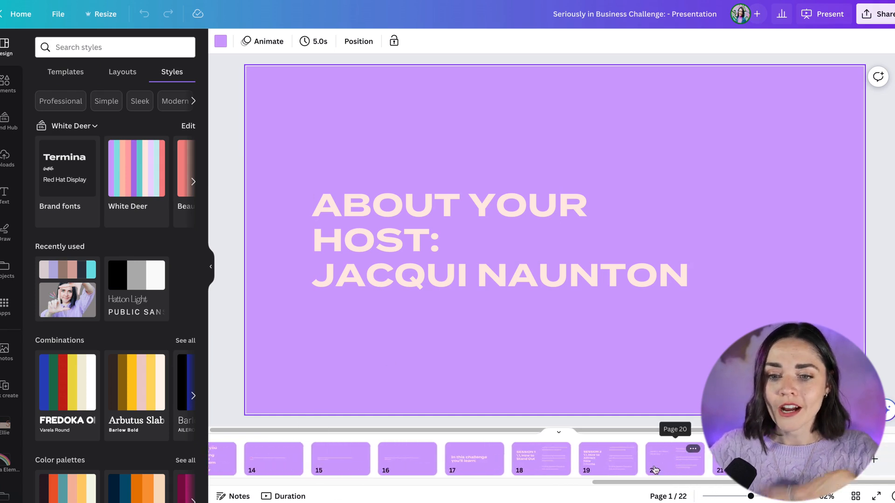
{"action": "left_click", "coordinate": [543, 467]}
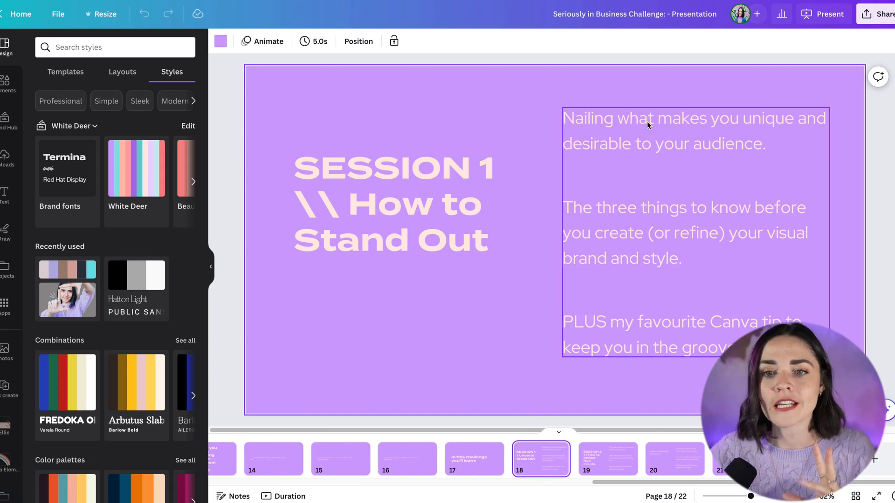
{"action": "left_click_drag", "start_coordinate": [402, 212], "coordinate": [401, 200]}
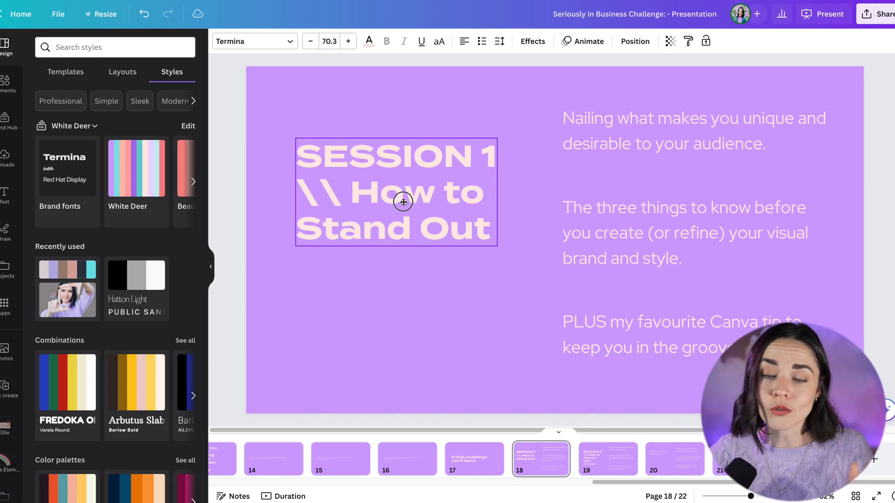
{"action": "left_click", "coordinate": [650, 172]}
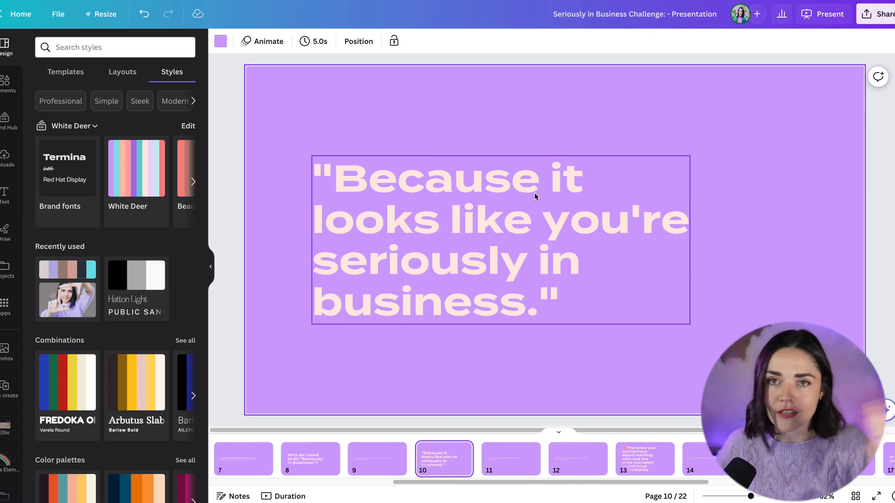
- Browse the presentation's slides around slides 9 and 13
{"action": "left_click_drag", "start_coordinate": [596, 487], "coordinate": [475, 485]}
{"action": "left_click", "coordinate": [620, 461]}
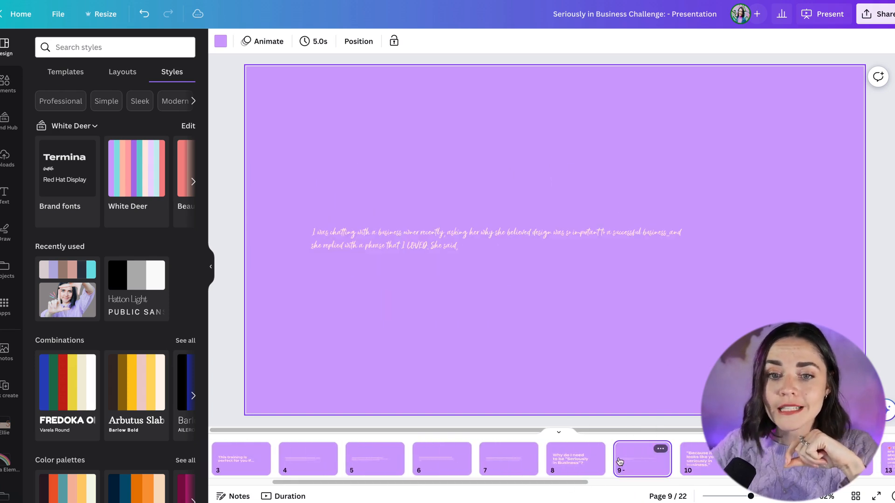
{"action": "left_click_drag", "start_coordinate": [540, 485], "coordinate": [624, 485]}
{"action": "left_click", "coordinate": [590, 460]}
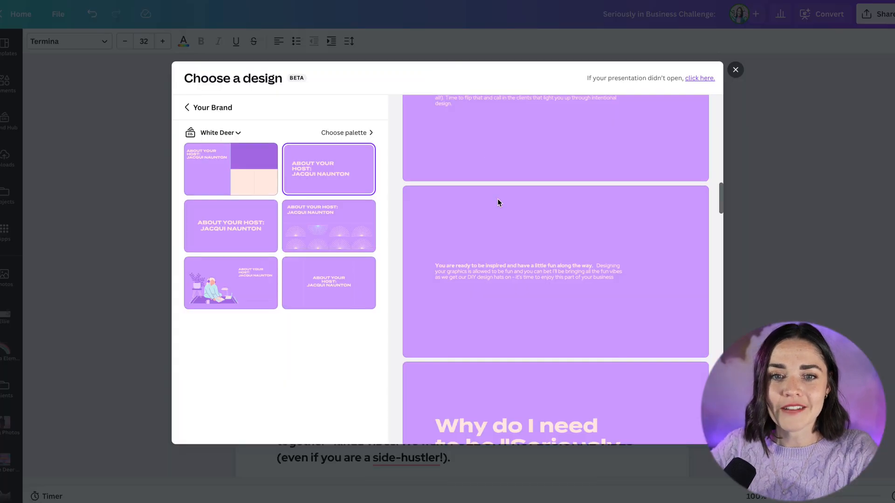
- Close the design dialog in the original document and scroll to its 'This training is perfect' section
{"action": "left_click", "coordinate": [734, 69]}
{"action": "scroll", "coordinate": [396, 229], "scroll_direction": "down", "scroll_amount": 15}
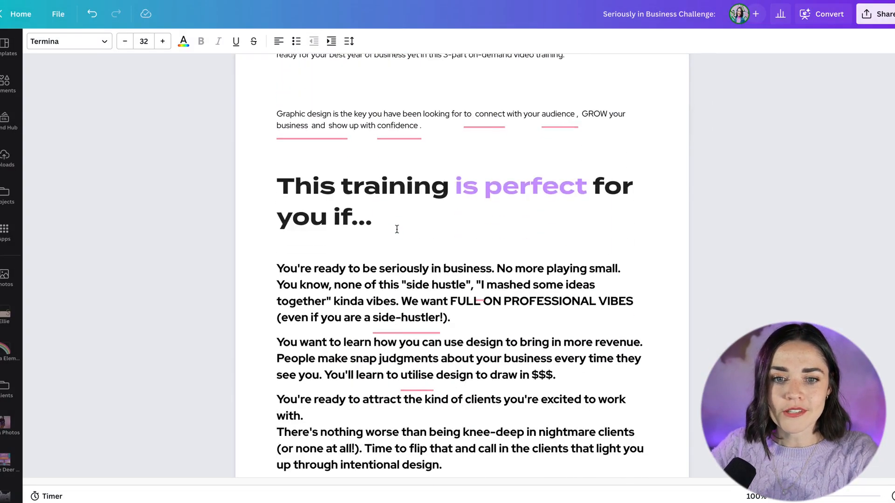
{"action": "left_click_drag", "start_coordinate": [276, 176], "coordinate": [273, 210]}
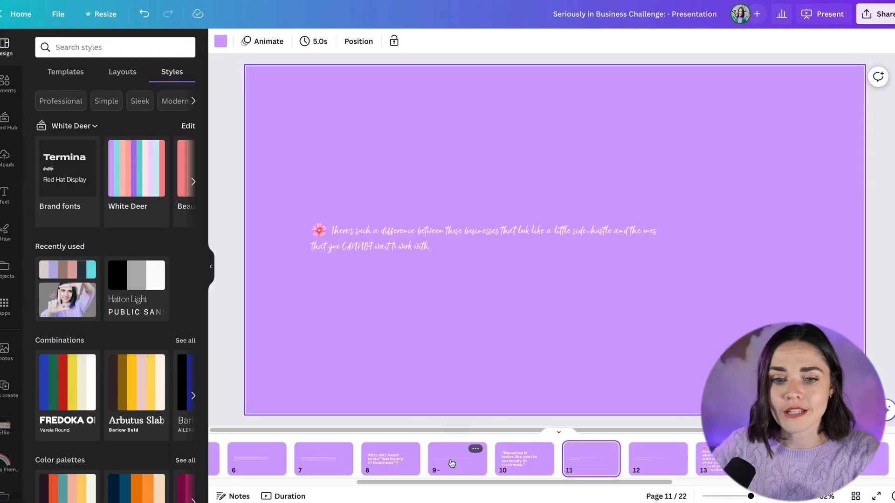
- Select slides 9 through 16 and delete them from the presentation
{"action": "left_click", "coordinate": [459, 462]}
{"action": "scroll", "coordinate": [642, 466], "scroll_direction": "right", "scroll_amount": 5}
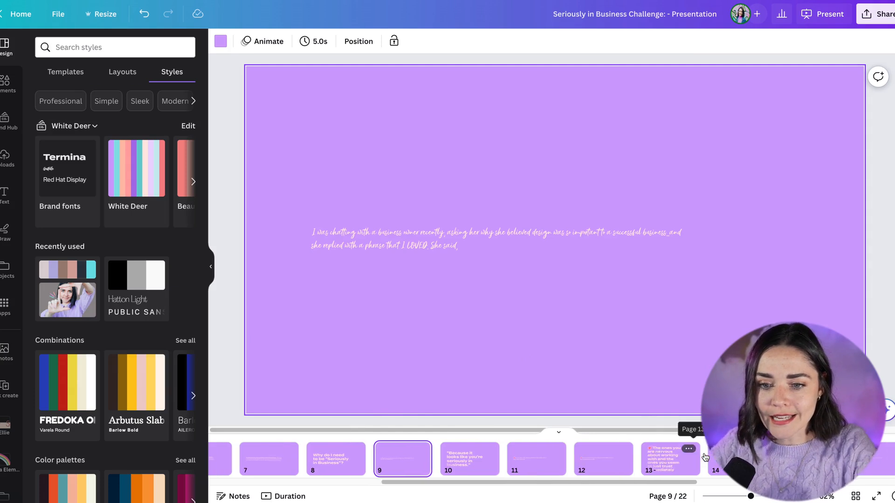
{"action": "left_click", "coordinate": [574, 467], "text": "shift"}
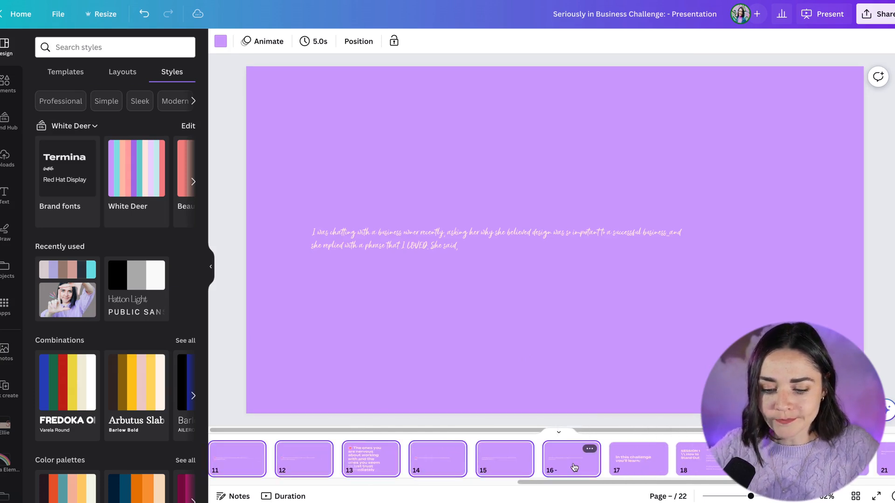
{"action": "key", "text": "Delete"}
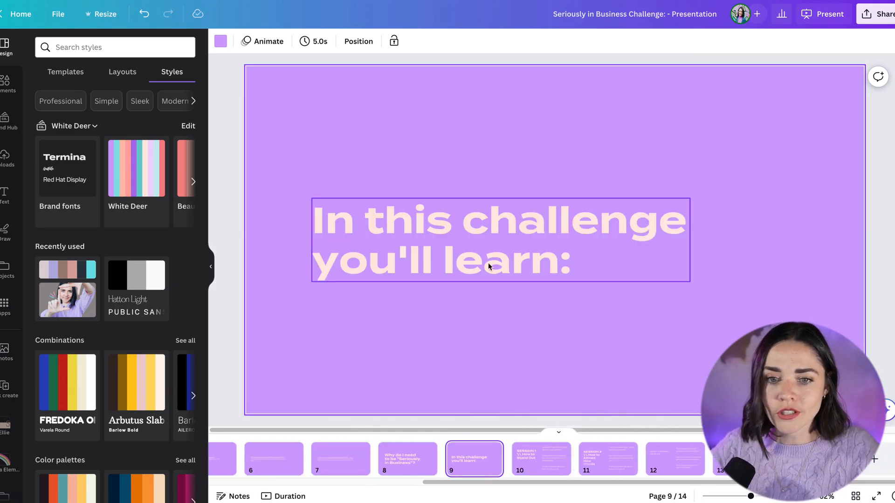
- Review slides 10 through 13 and their text contents
{"action": "left_click", "coordinate": [541, 471]}
{"action": "left_click", "coordinate": [609, 468]}
{"action": "left_click", "coordinate": [672, 470]}
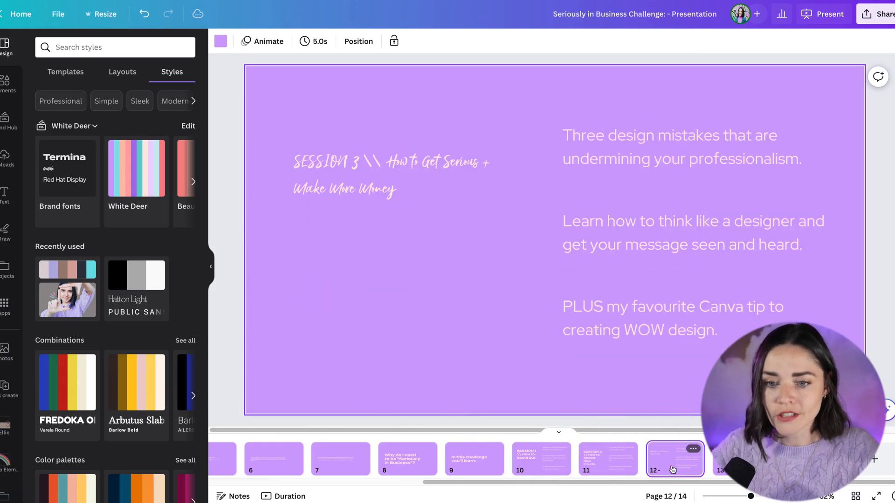
{"action": "left_click", "coordinate": [609, 462]}
{"action": "left_click", "coordinate": [663, 465]}
{"action": "left_click", "coordinate": [731, 465]}
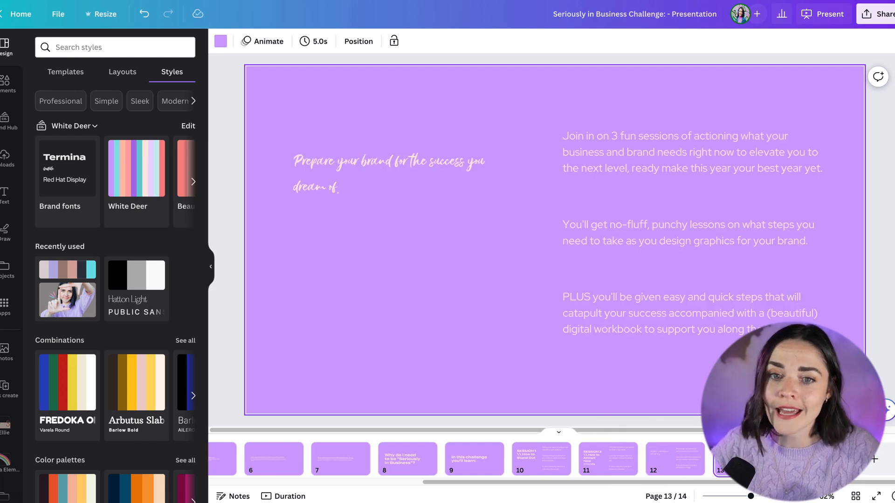
{"action": "left_click", "coordinate": [455, 167]}
{"action": "left_click_drag", "start_coordinate": [492, 179], "coordinate": [409, 184]}
{"action": "left_click_drag", "start_coordinate": [409, 225], "coordinate": [525, 306]}
{"action": "left_click", "coordinate": [402, 226]}
{"action": "left_click_drag", "start_coordinate": [527, 228], "coordinate": [553, 229]}
{"action": "left_click", "coordinate": [451, 312]}
- Check the final slide and go back to slide 4
{"action": "left_click", "coordinate": [806, 459]}
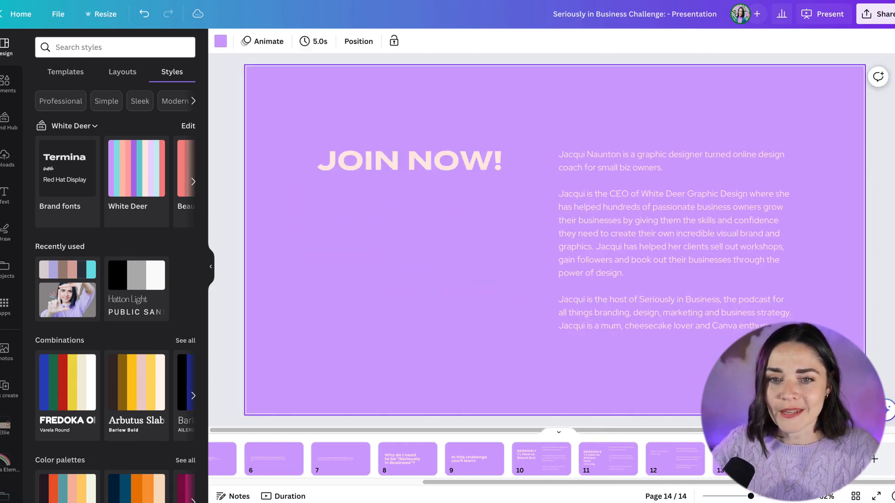
{"action": "left_click", "coordinate": [741, 459]}
{"action": "left_click_drag", "start_coordinate": [660, 484], "coordinate": [270, 487]}
{"action": "left_click", "coordinate": [298, 468]}
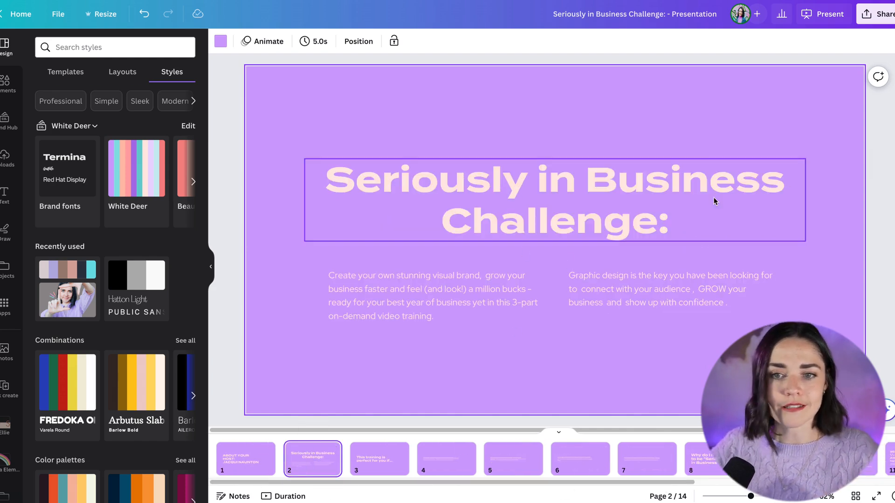
{"action": "left_click", "coordinate": [445, 456]}
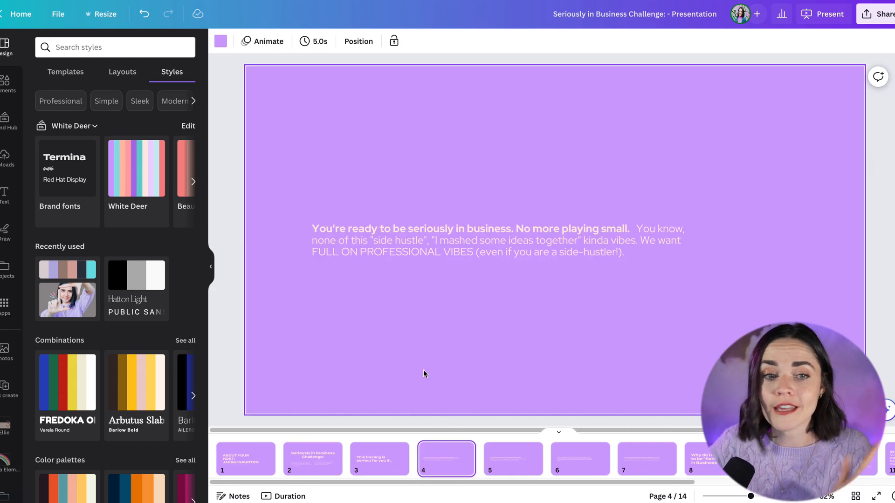
- Shuffle the White Deer brand colours on slide 4 several times
{"action": "left_click", "coordinate": [141, 170]}
{"action": "left_click", "coordinate": [139, 173]}
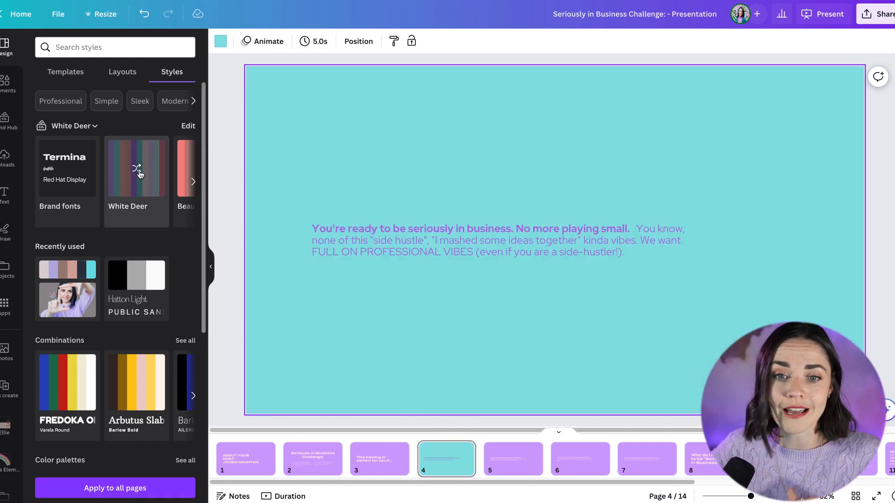
{"action": "left_click", "coordinate": [137, 173]}
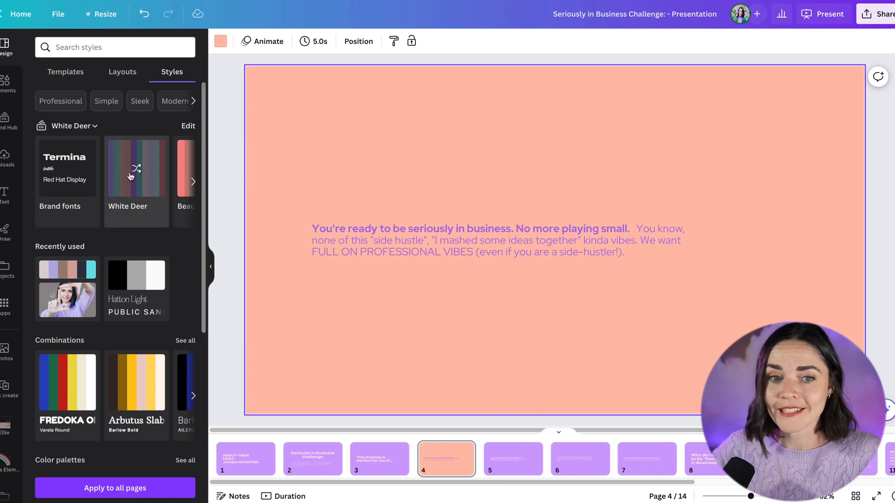
{"action": "left_click", "coordinate": [131, 175]}
{"action": "left_click", "coordinate": [137, 175]}
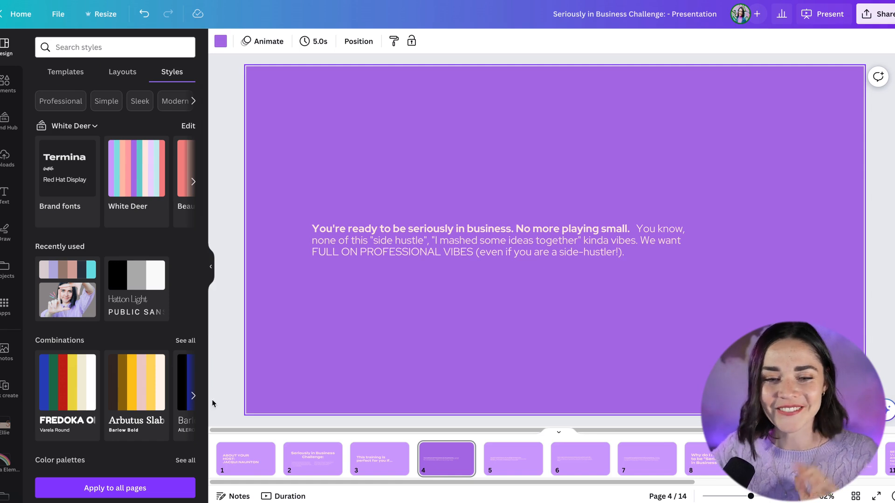
- Open slide 10 and show the design Layouts options
{"action": "left_click_drag", "start_coordinate": [441, 482], "coordinate": [602, 480]}
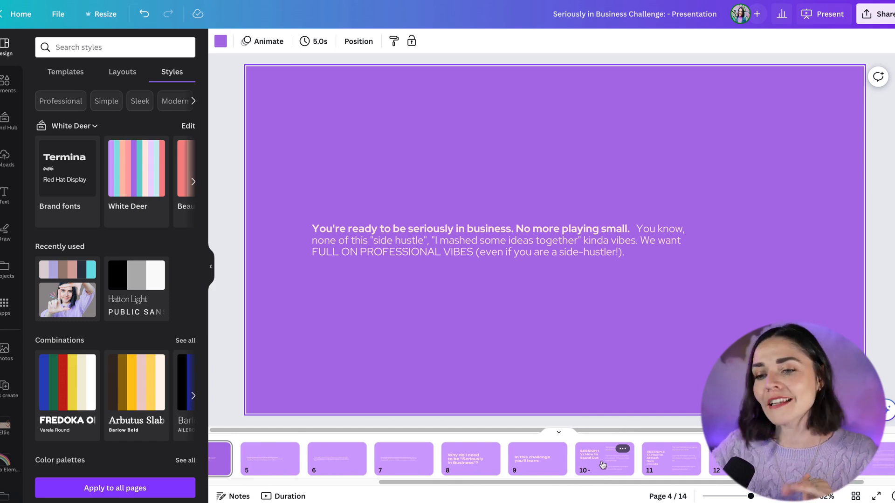
{"action": "left_click", "coordinate": [602, 464]}
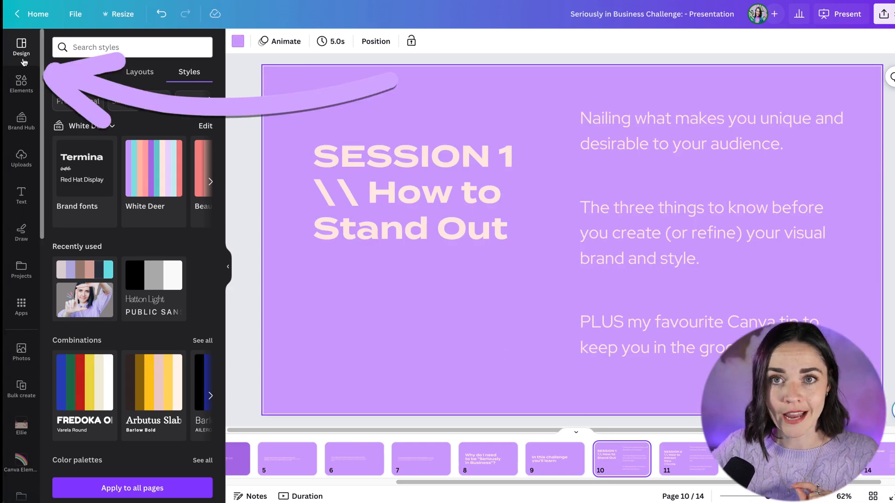
{"action": "left_click", "coordinate": [140, 75]}
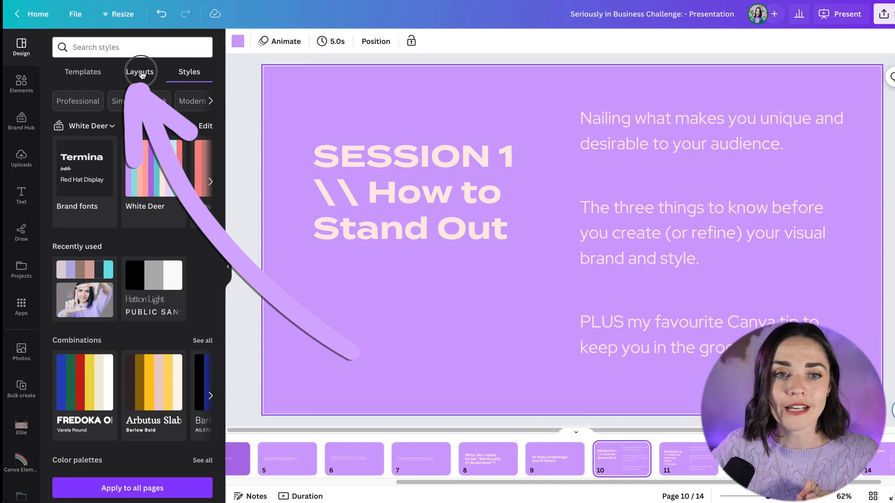